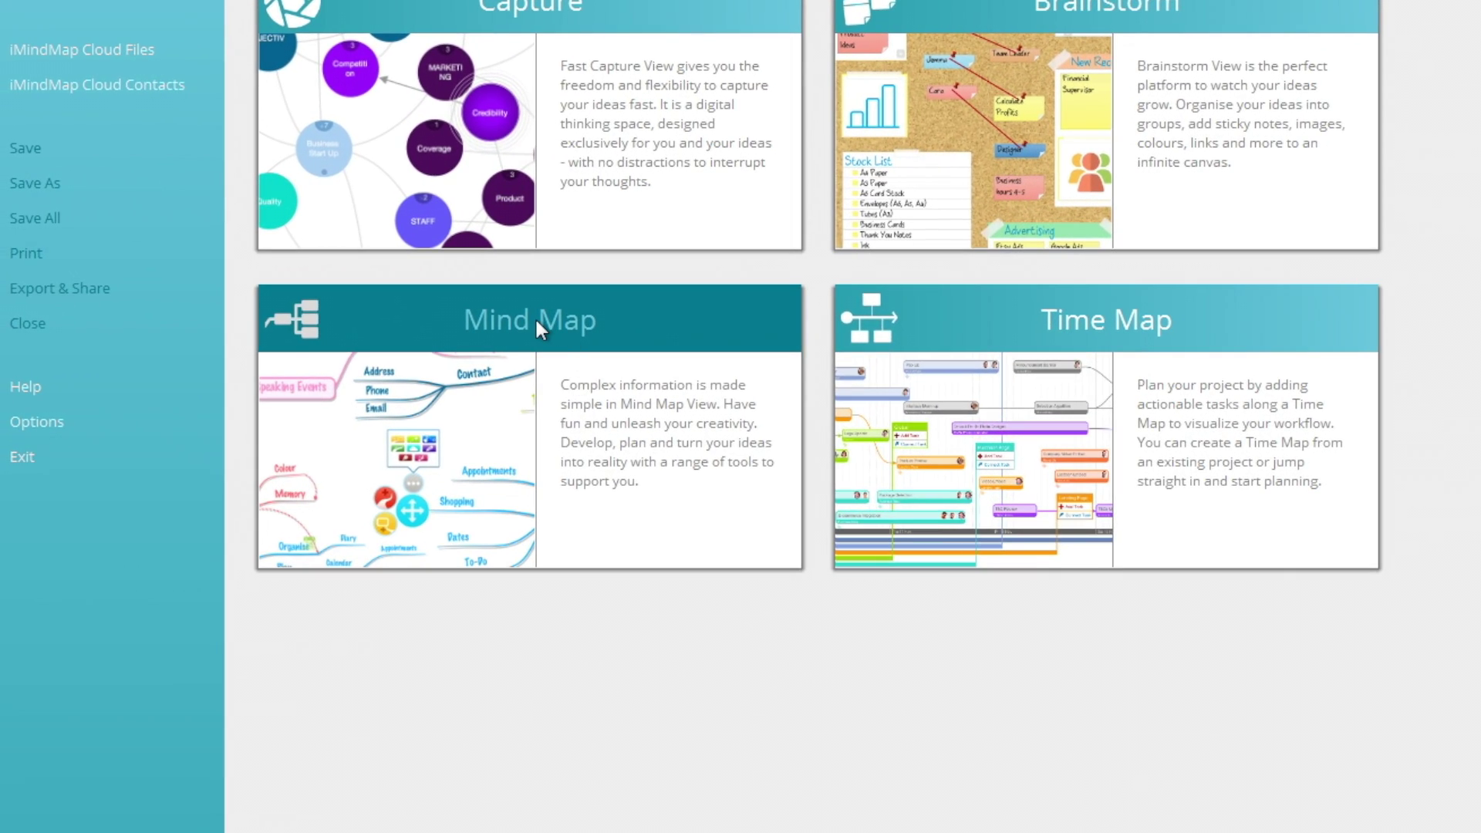
- Pick the Mind Map view card on the start page to show its central idea templates
click(536, 326)
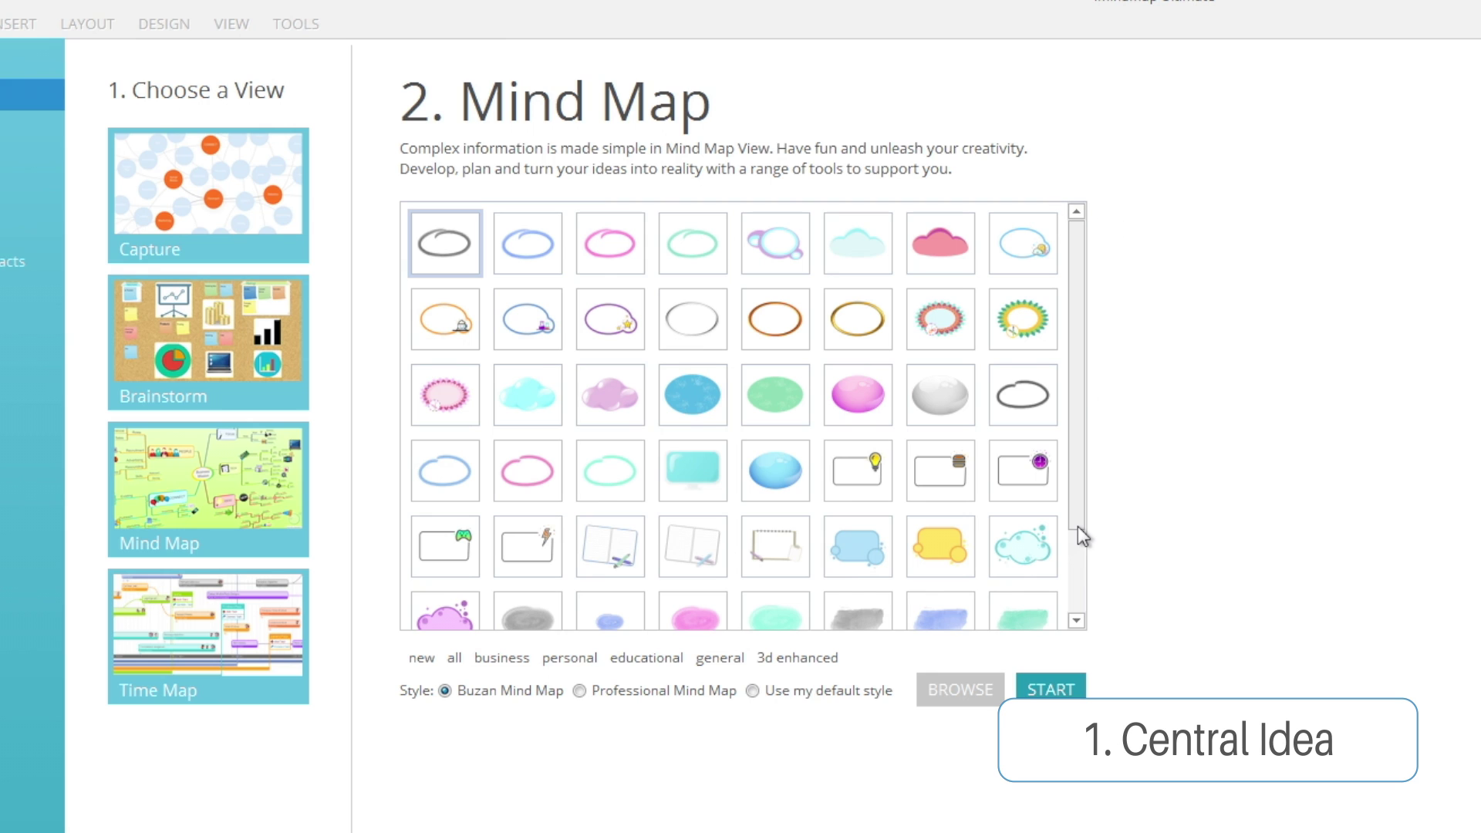
- Keep the Buzan Mind Map style and use the glossy blue sphere as the central image
drag(1076, 506, 1076, 471)
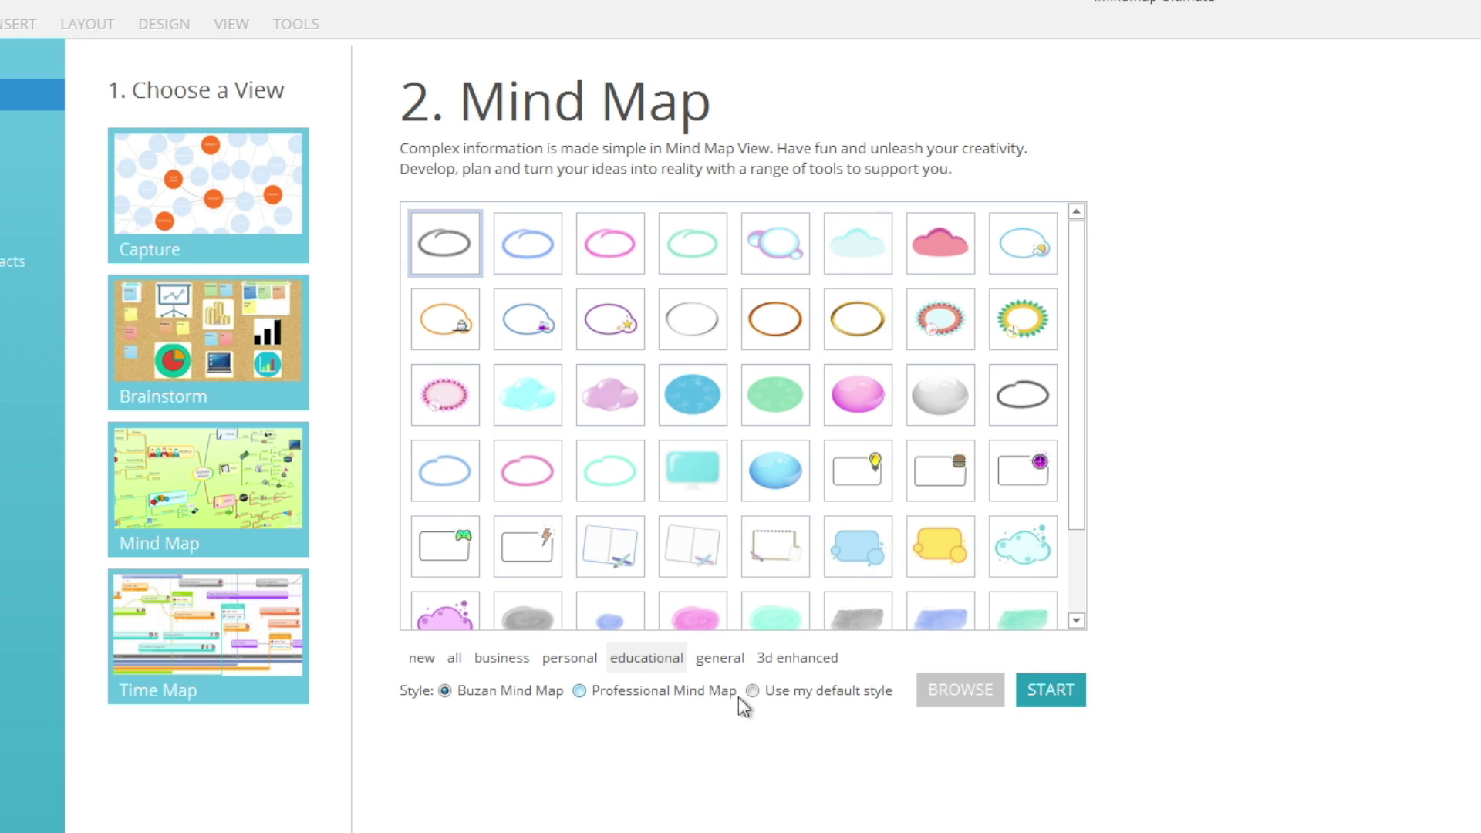
click(581, 693)
click(445, 691)
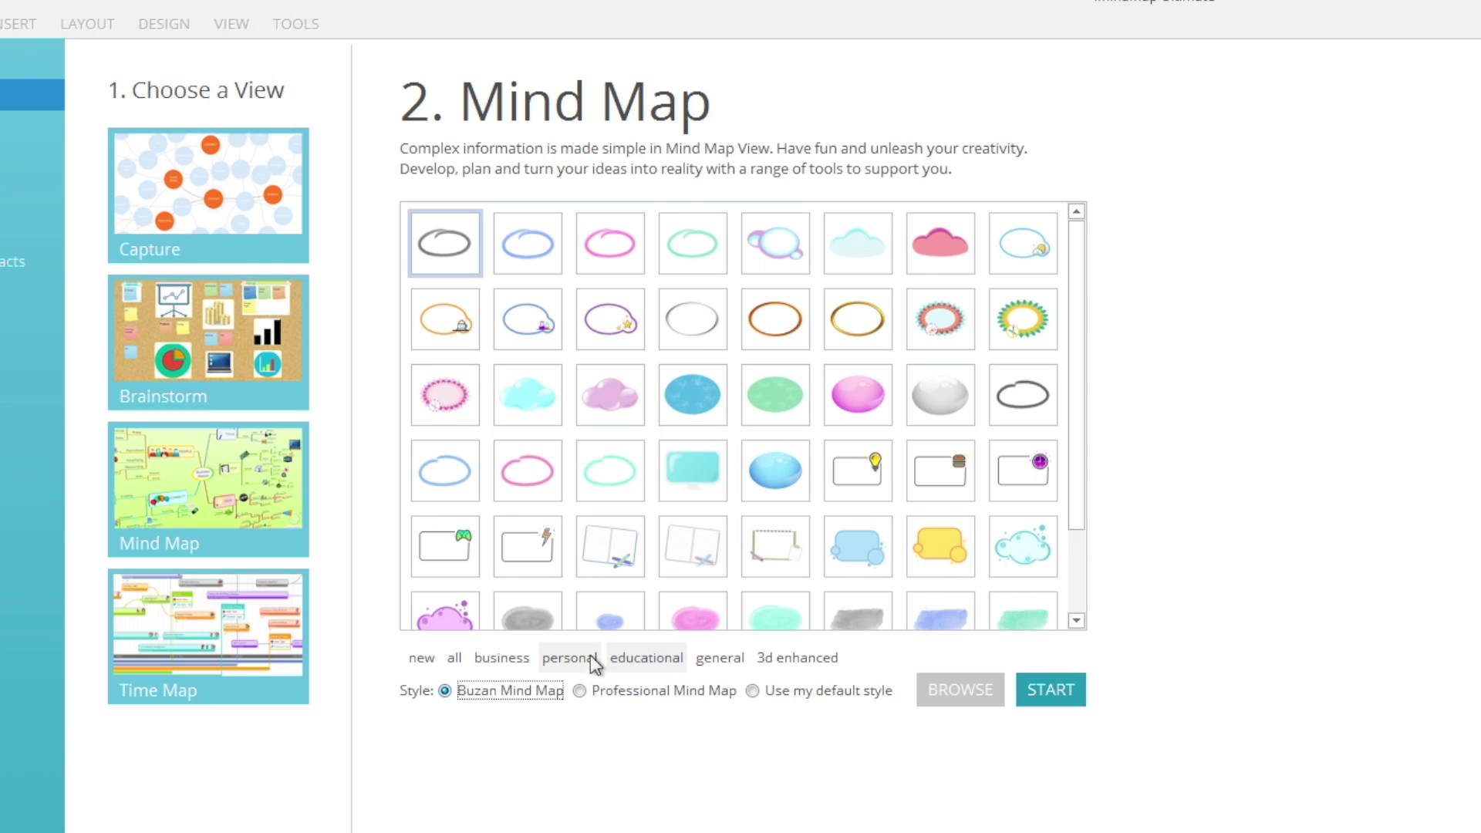
click(778, 479)
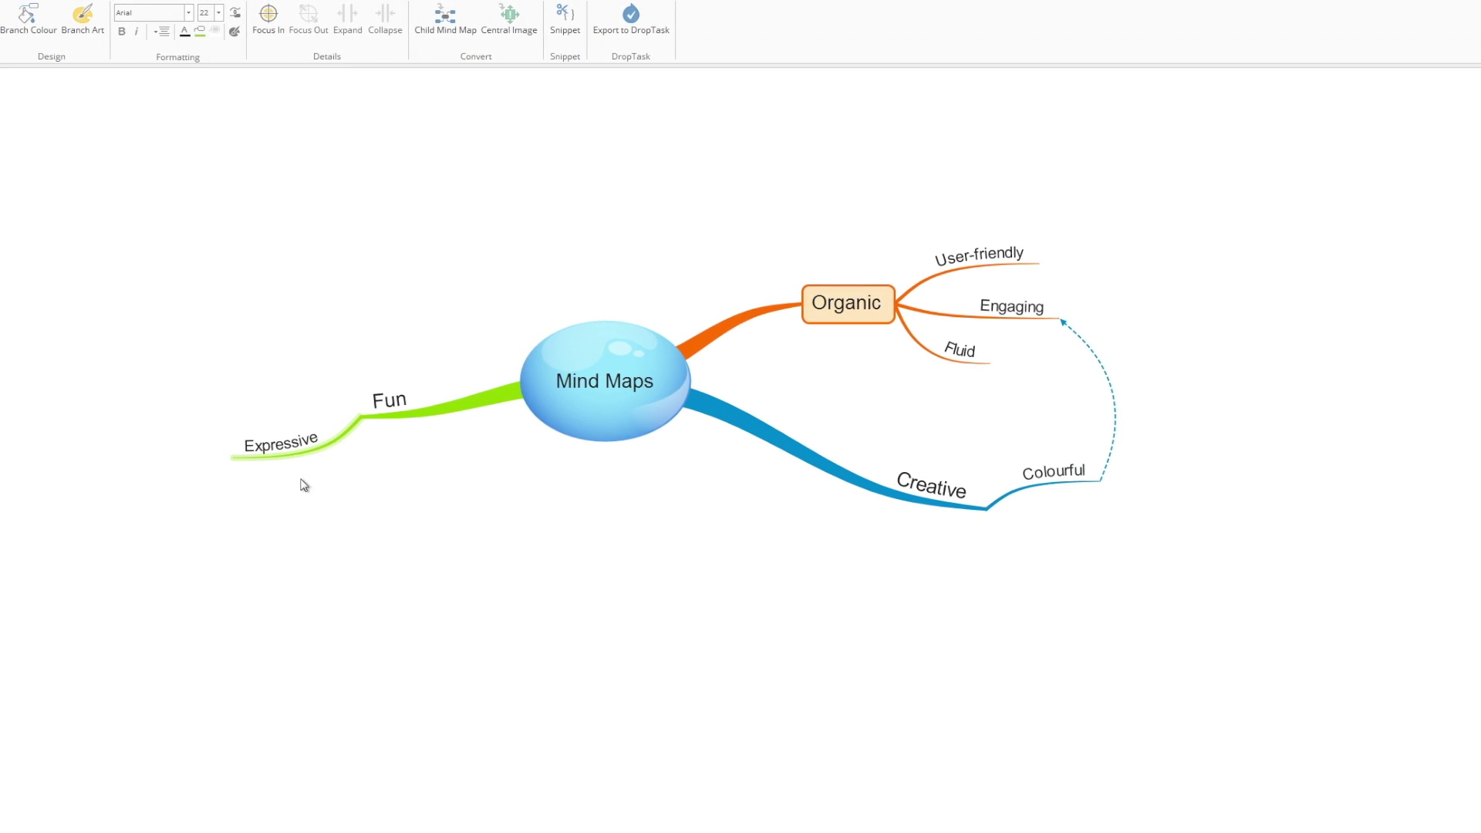
- Add Easy-to-use, Natural, Customisable and Effective sub-branches under Fun
click(305, 485)
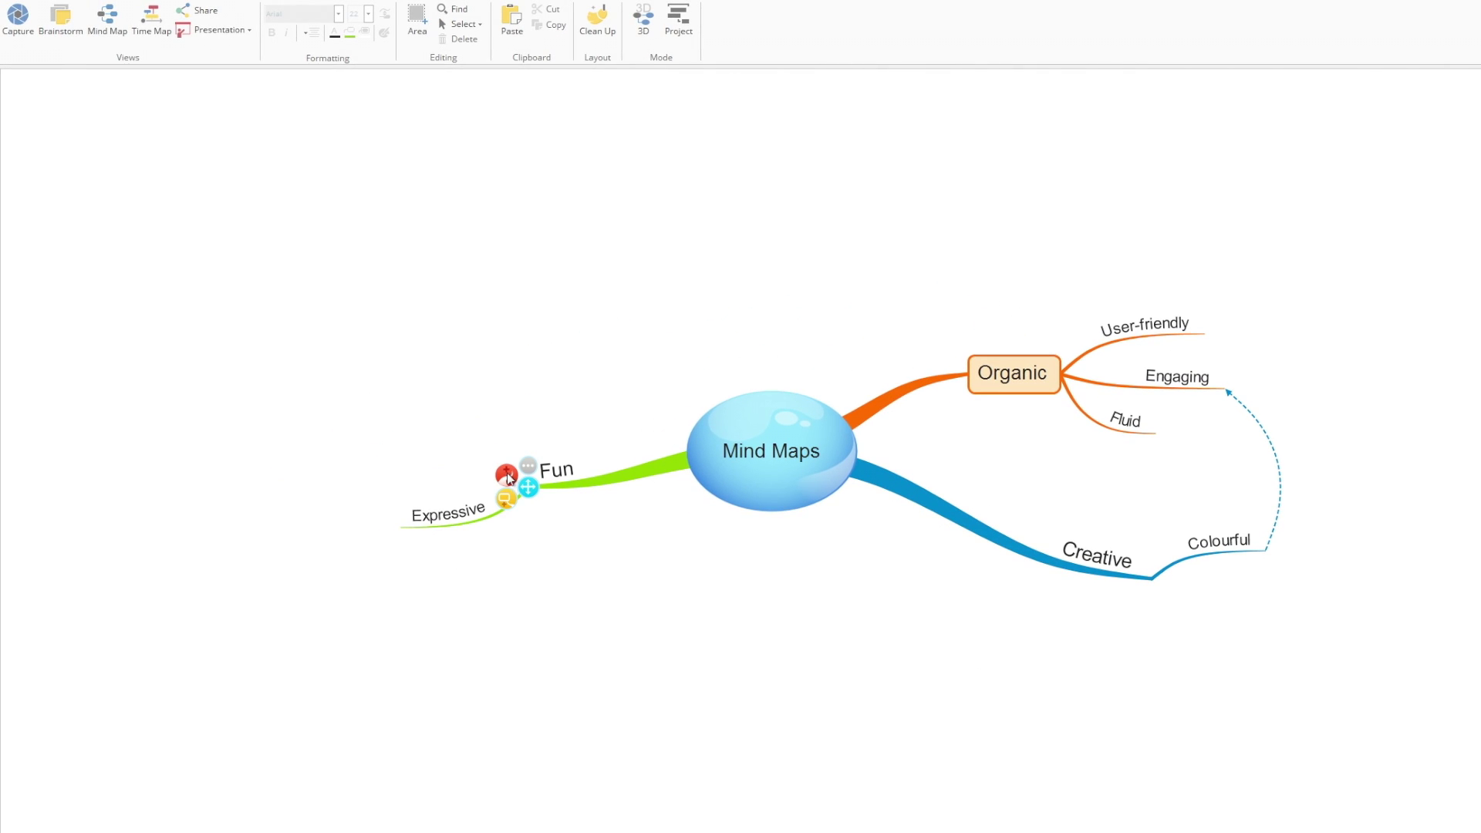
click(507, 478)
text(Easy-to-use)
key(Return)
text(Natural)
key(Return)
text(Customisable)
key(Return)
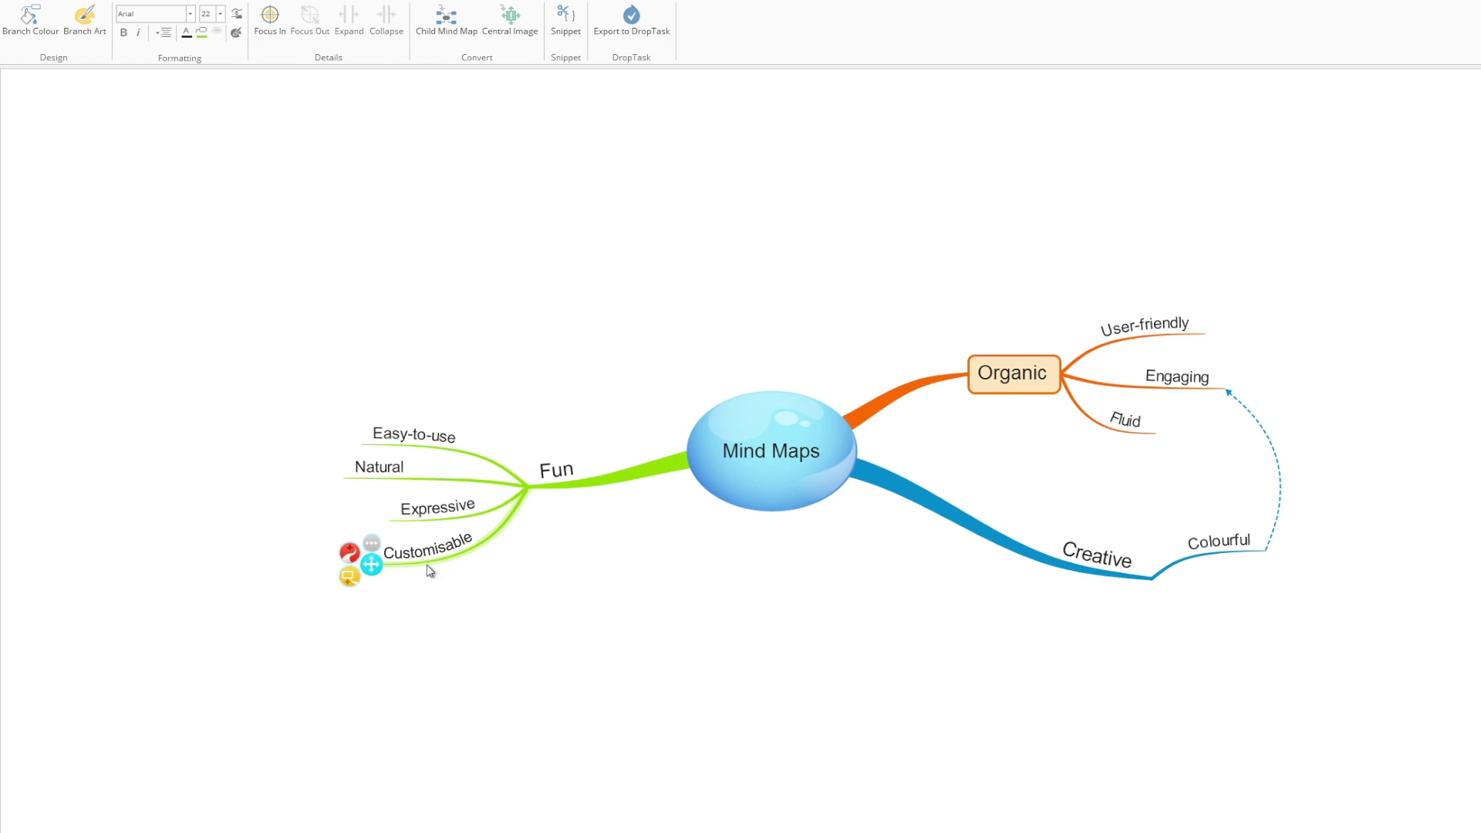
text(Effective)
key(Return)
- Add Drawing, One-click and Simple under User-friendly, and Smooth under Fluid
drag(1229, 320, 1317, 301)
text(Drawing)
key(Return)
text(One-click)
key(Return)
text(Si)
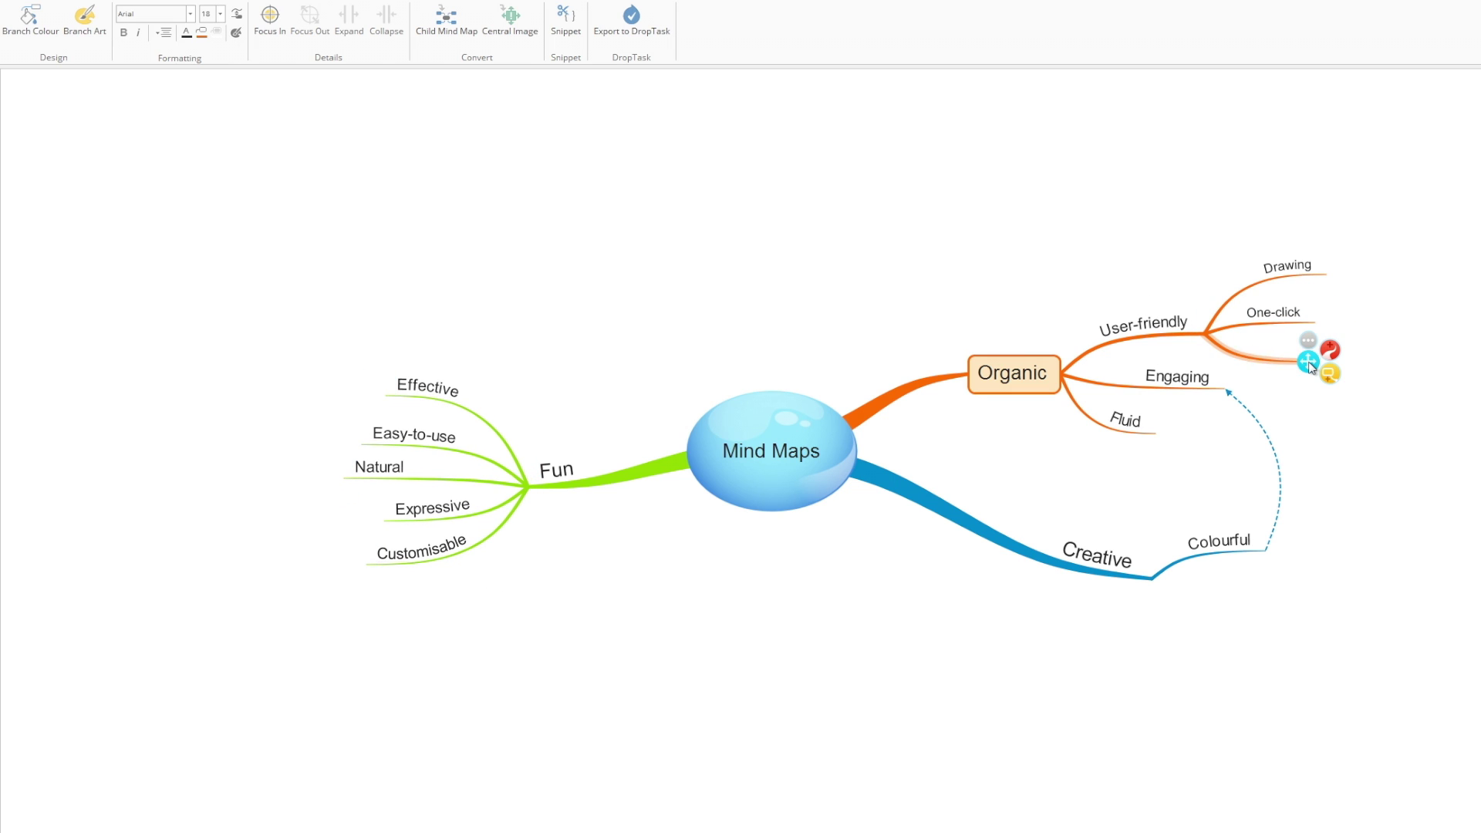
text(mple)
key(Return)
click(1127, 420)
text(Smooth)
key(Return)
- Add Visual, User-generated and Possibilities sub-branches under Creative
click(1095, 555)
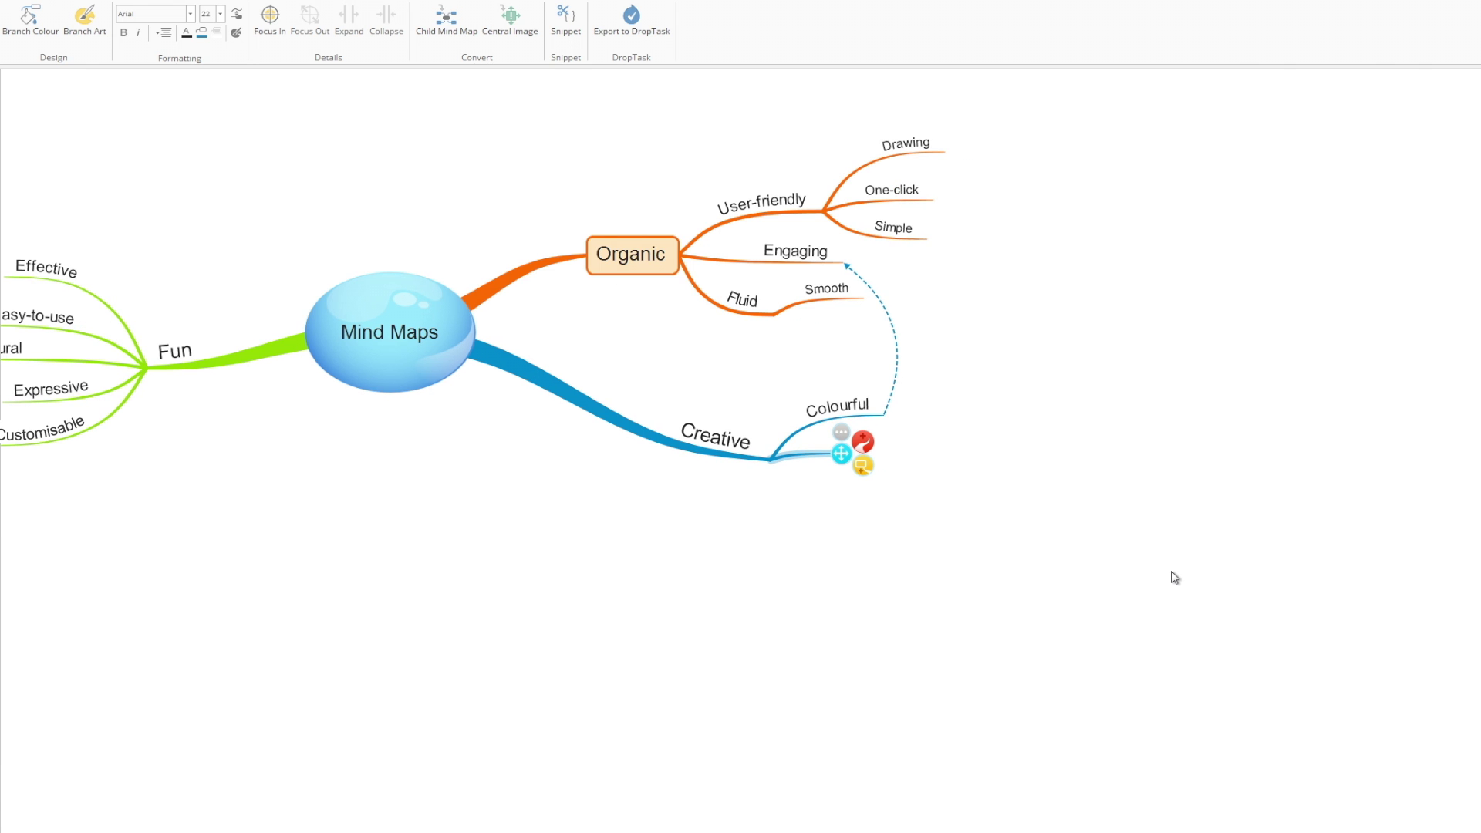
text(Visual)
key(Return)
text(User-generated)
key(Return)
text(Possibilities)
click(389, 544)
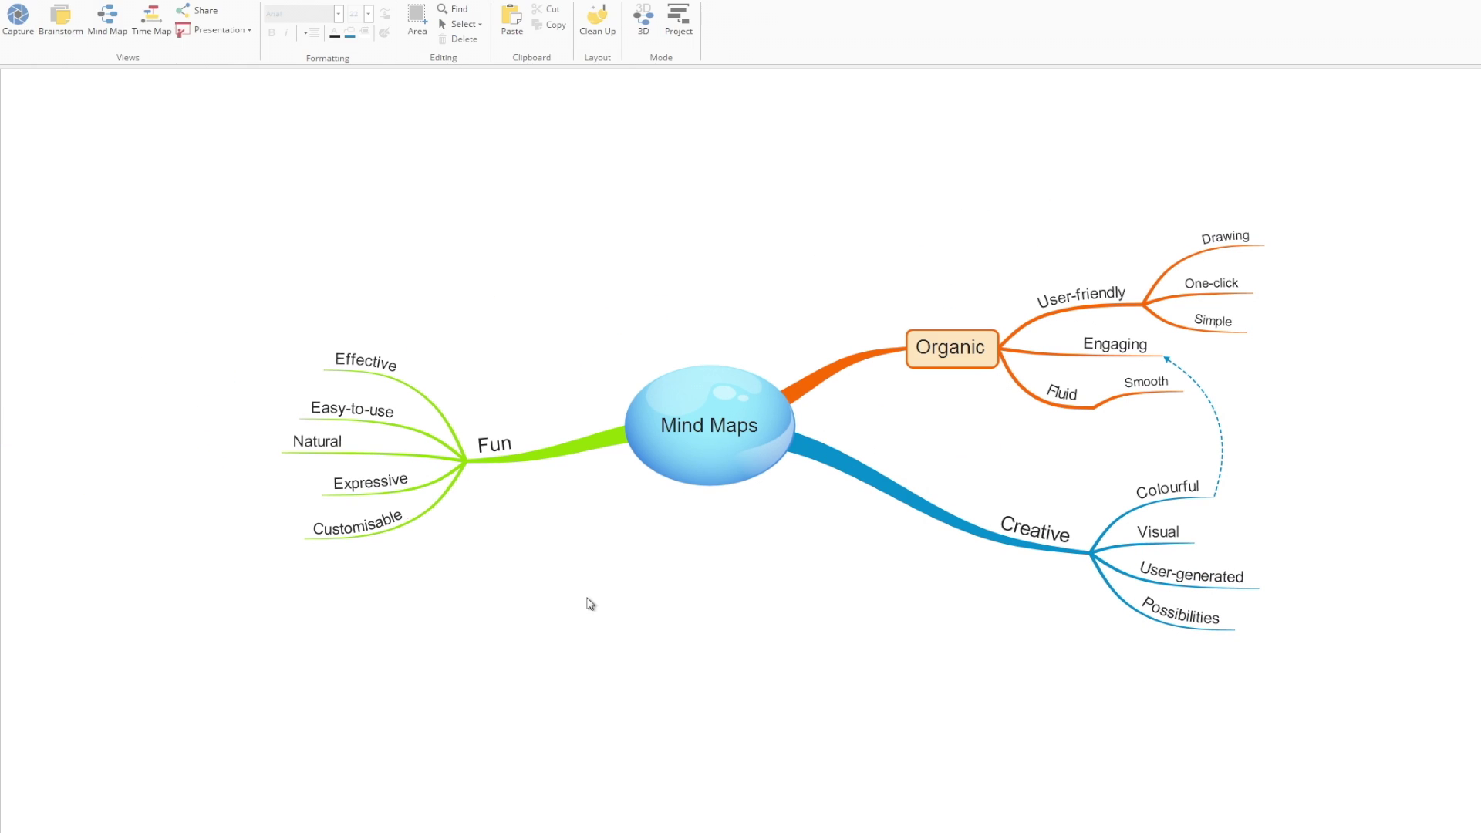
- Link Customisable to Creative and Easy-to-use to User-friendly with relationship lines
mouse_move(282, 527)
mouse_down()
mouse_move(965, 576)
mouse_move(1091, 548)
mouse_up()
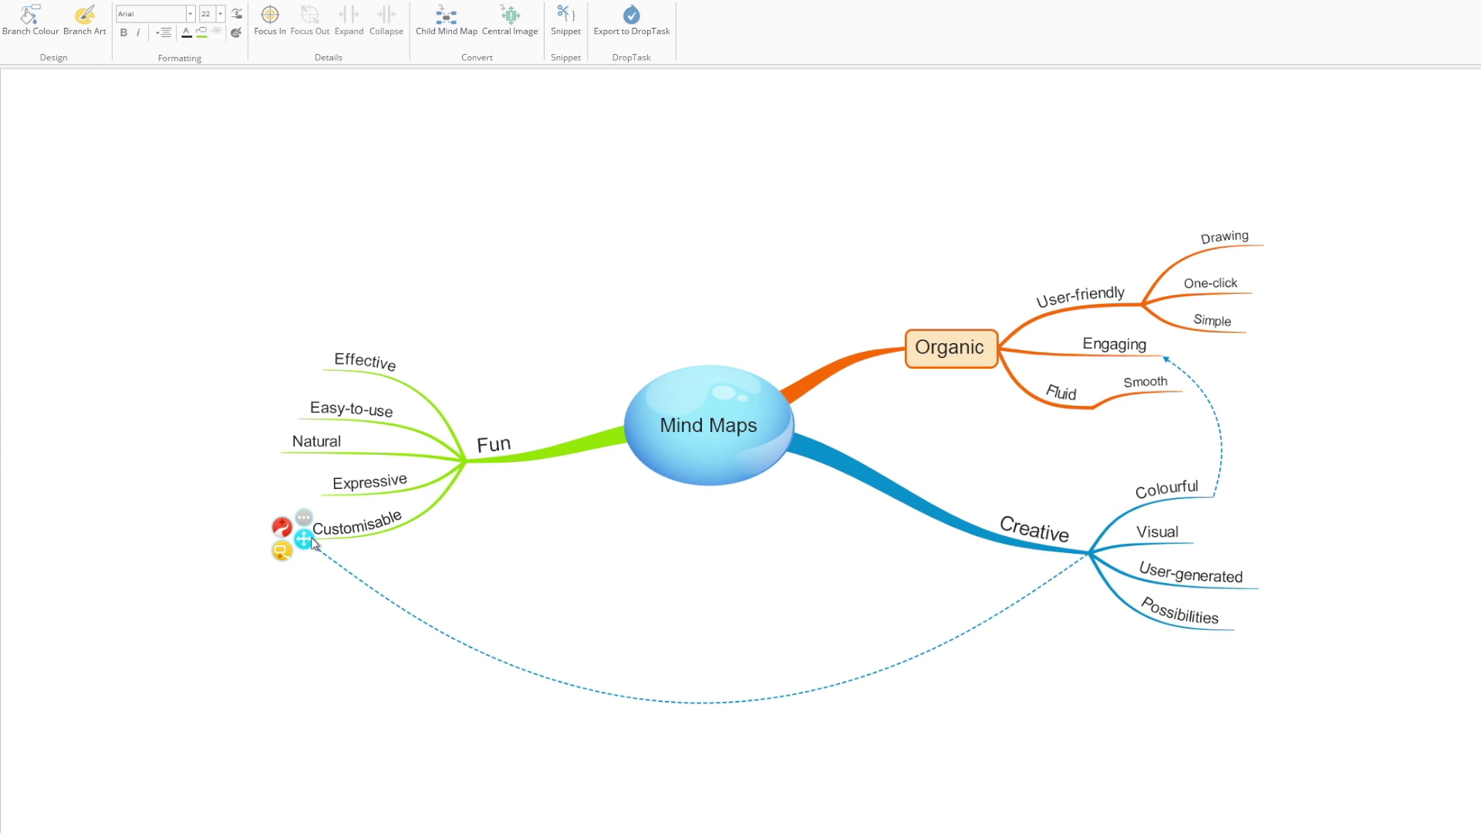
click(332, 413)
drag(277, 406, 1139, 296)
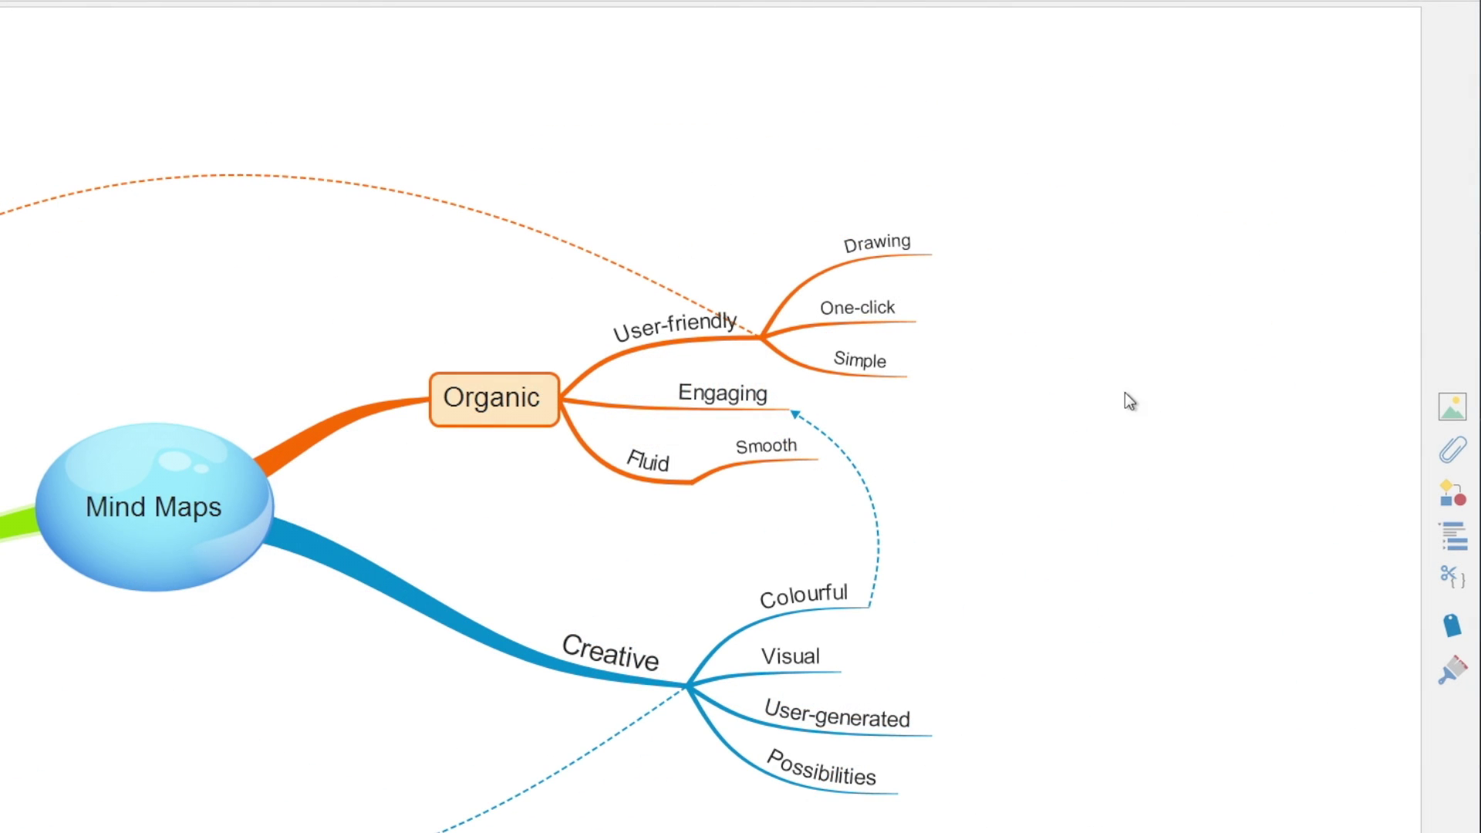
- Search the image library for party and place a party image above Fun
click(1452, 407)
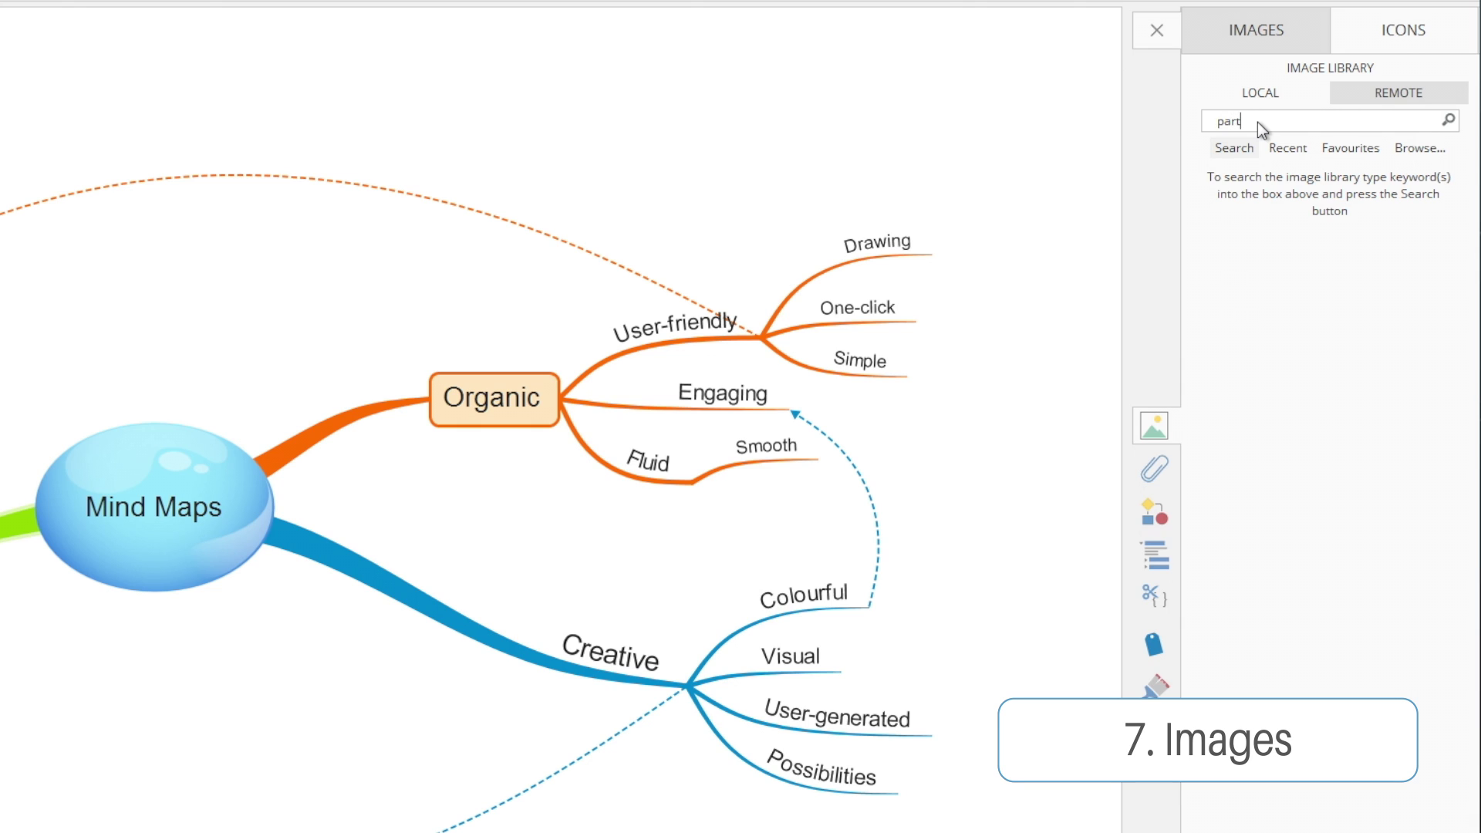
key(Return)
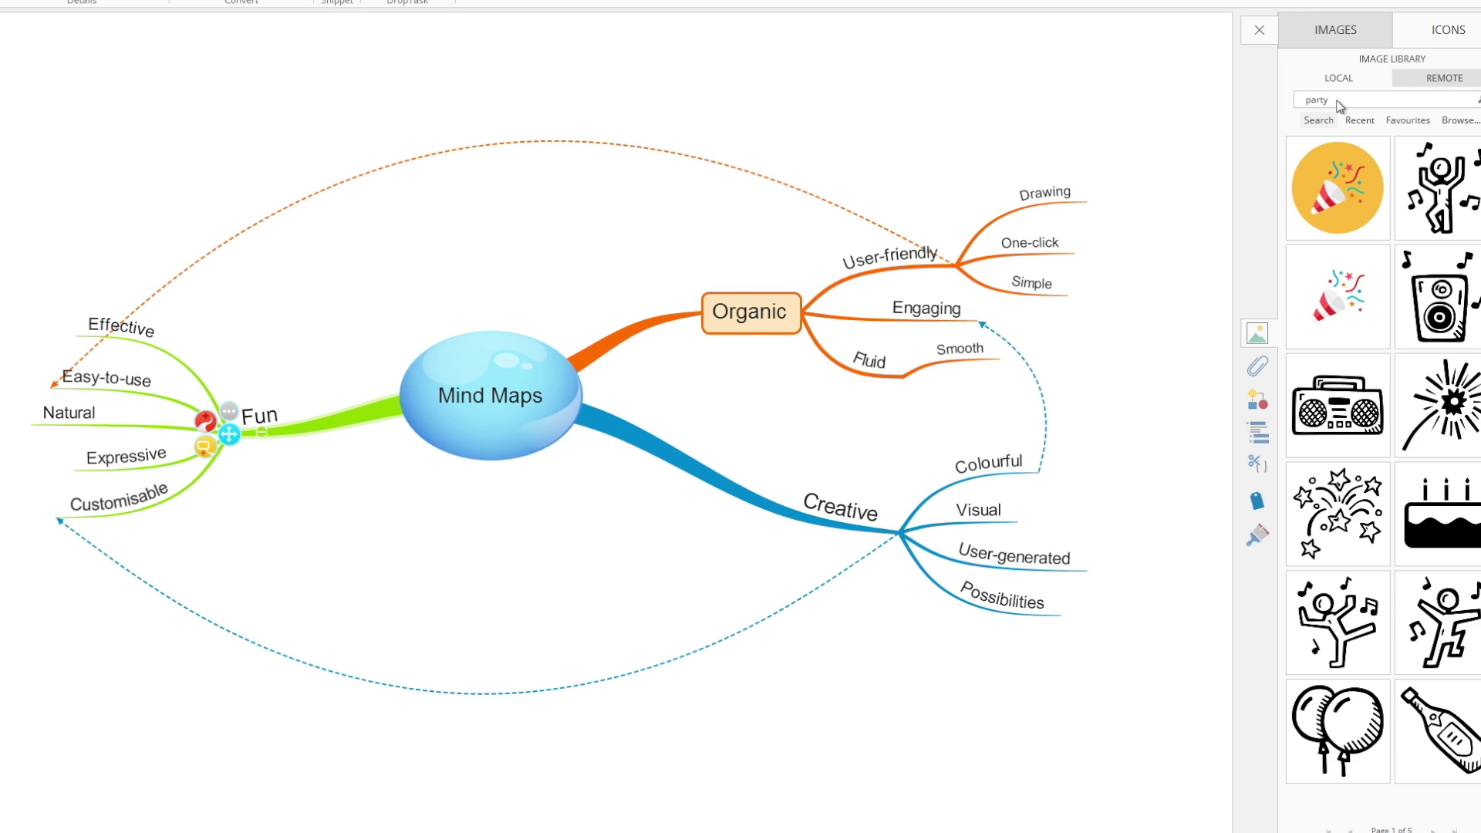
click(1343, 171)
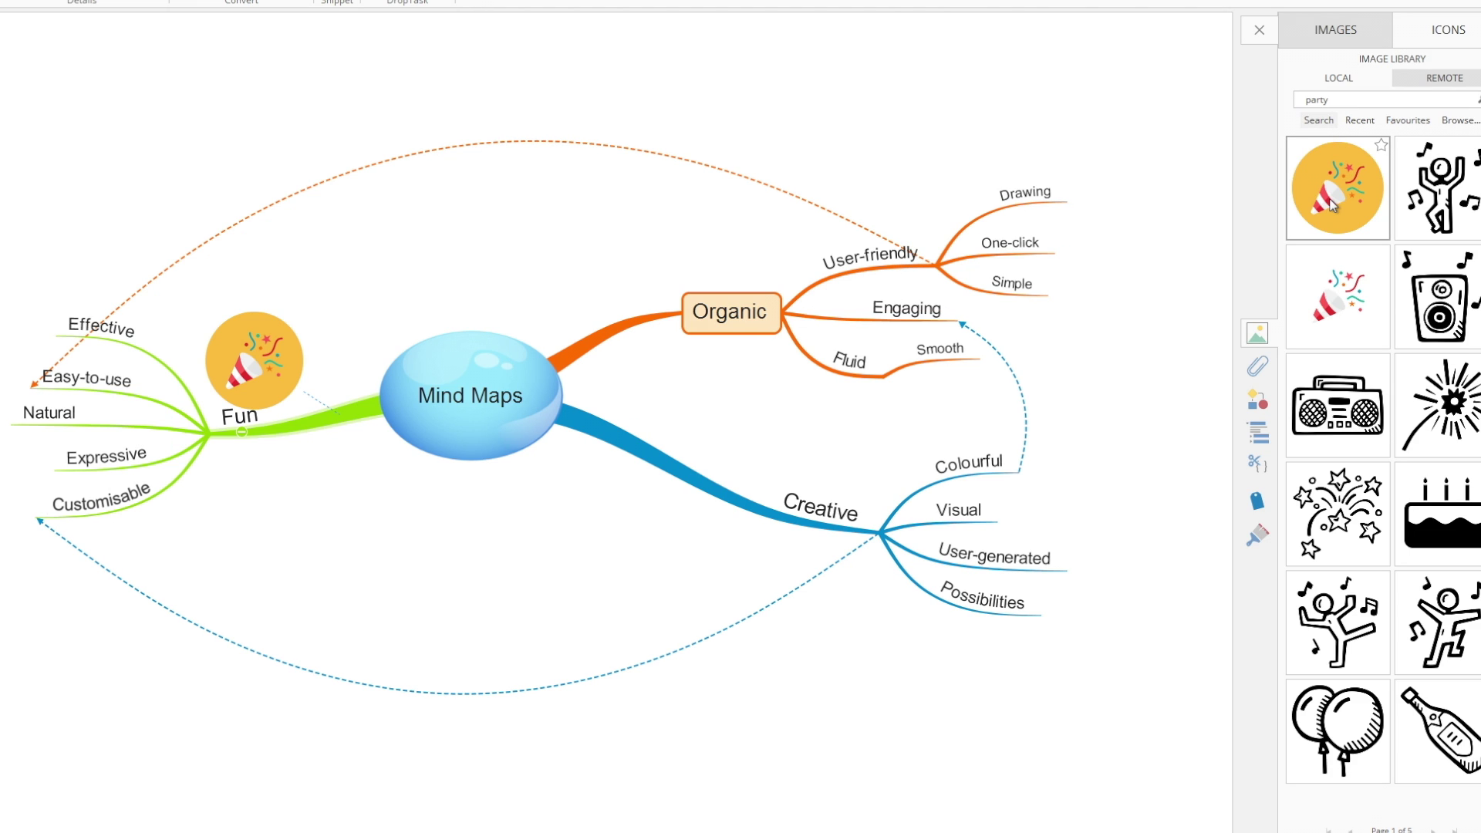
click(263, 381)
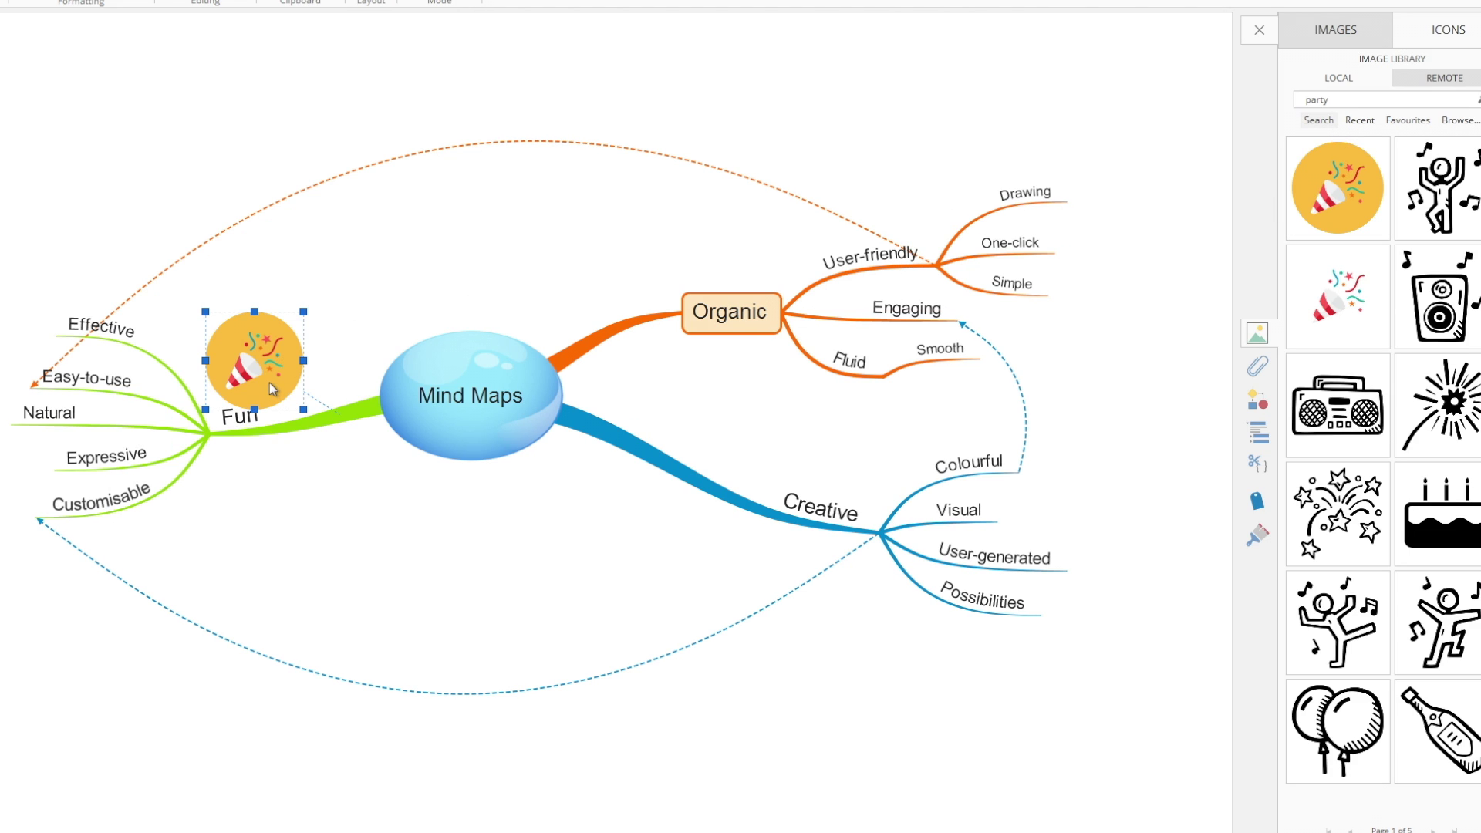
drag(270, 382, 718, 488)
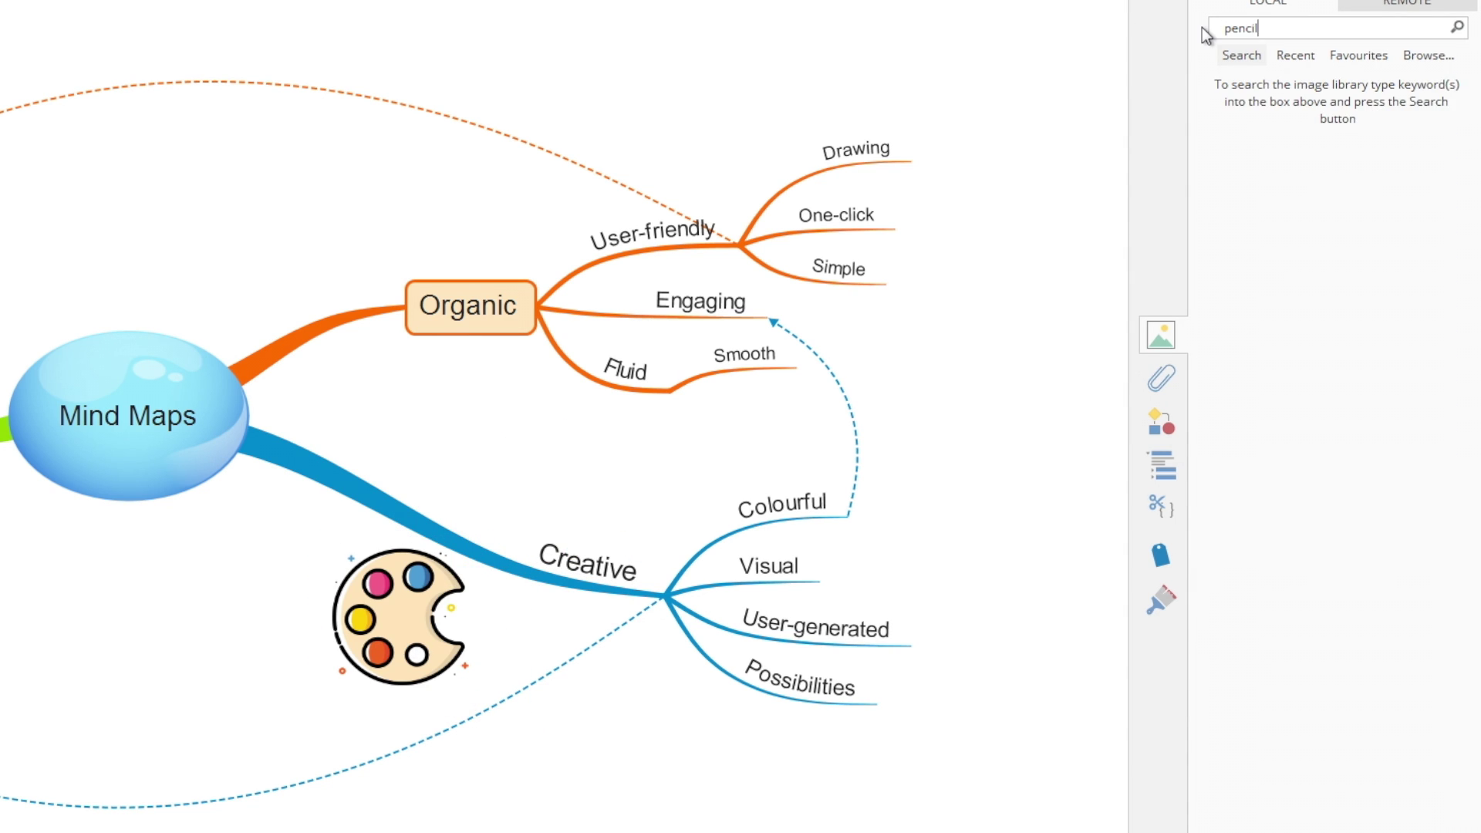
key(Return)
- Search for pencil images and place a pencil beside the Drawing topic
click(1256, 425)
click(827, 32)
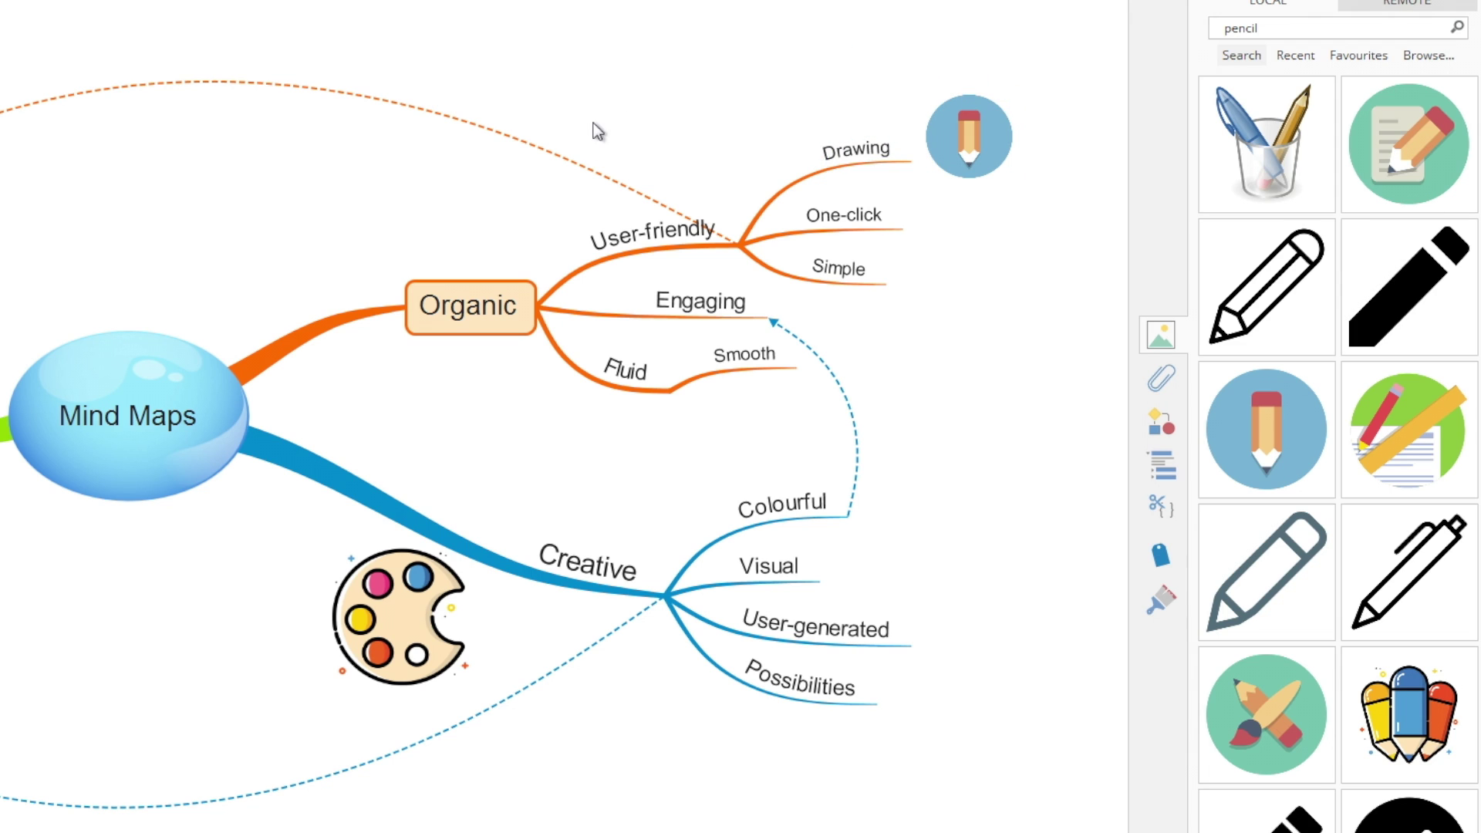
- Put red heart icons on Organic, Engaging and Easy-to-use, and drag another heart onto Visual
click(468, 305)
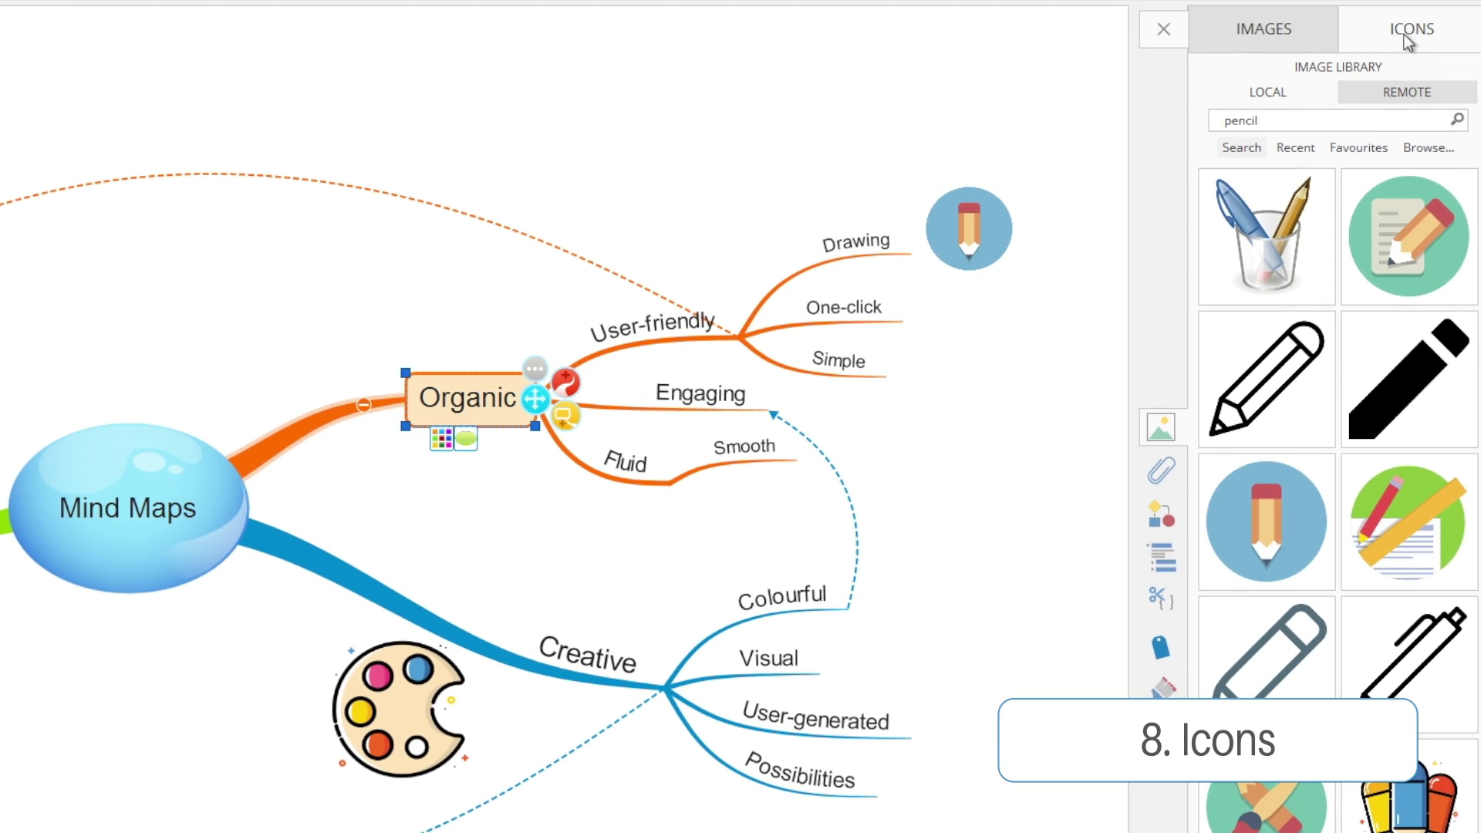
click(1404, 34)
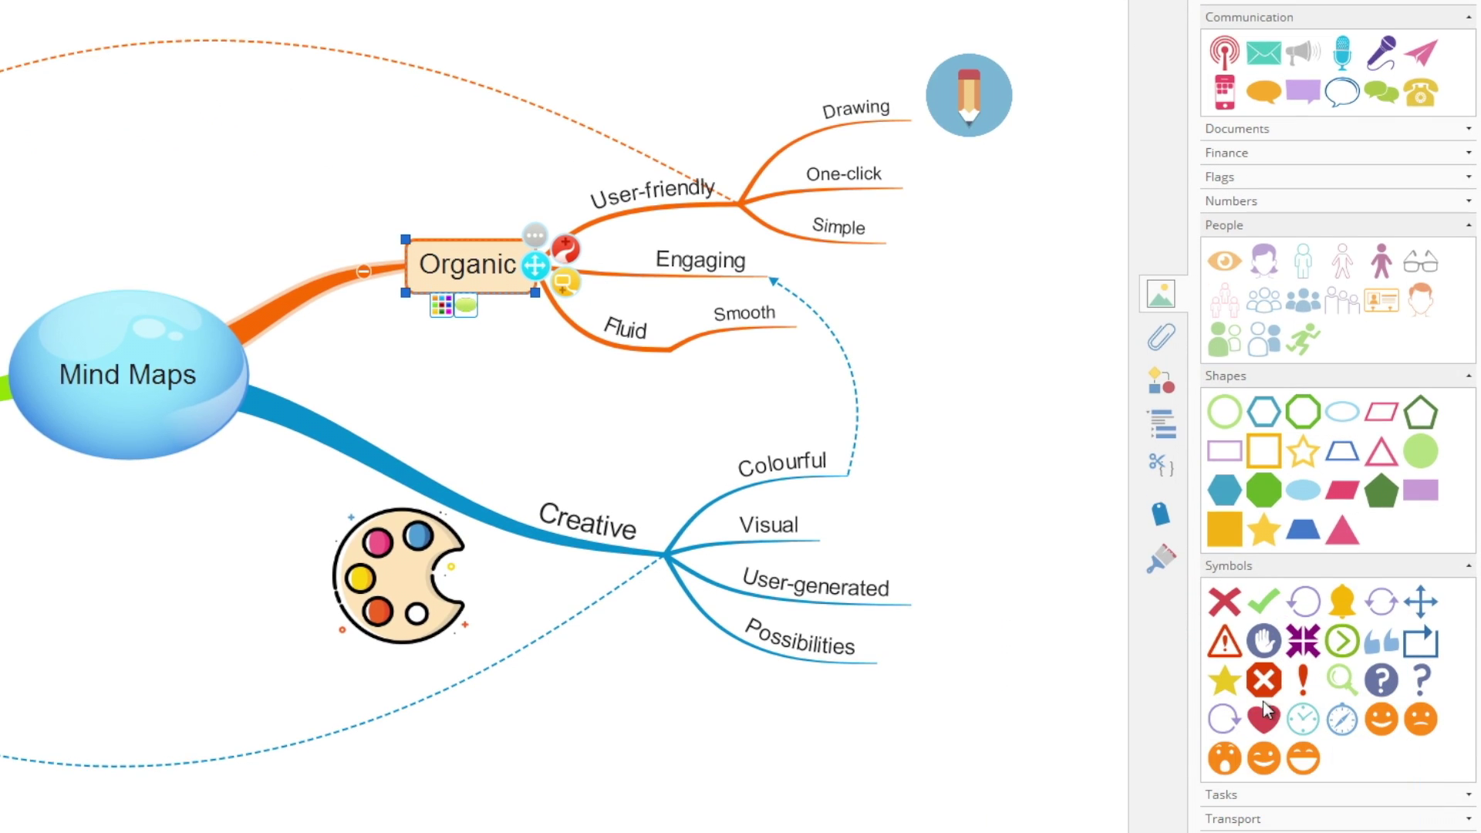
click(1264, 719)
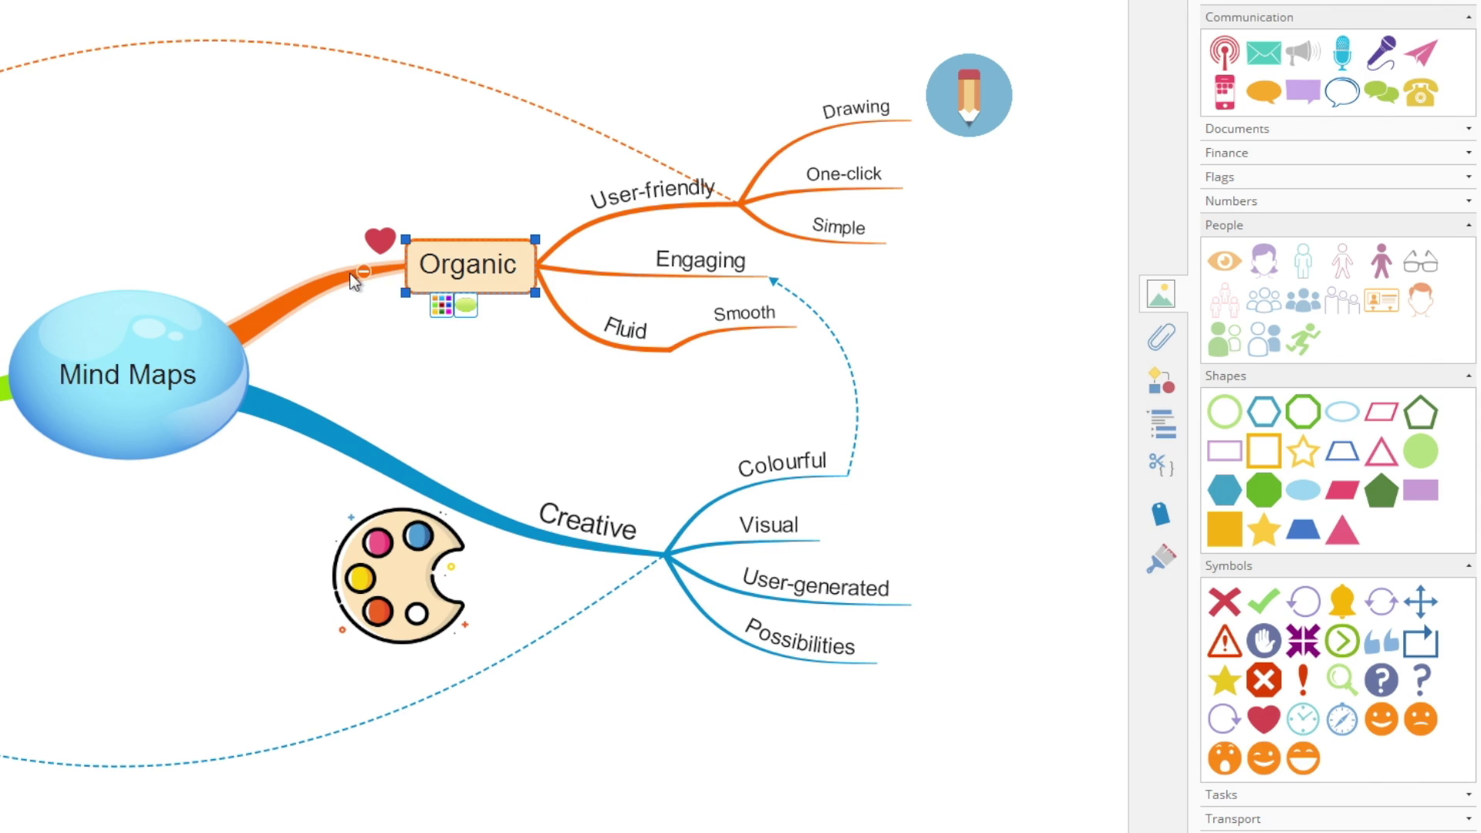
click(600, 272)
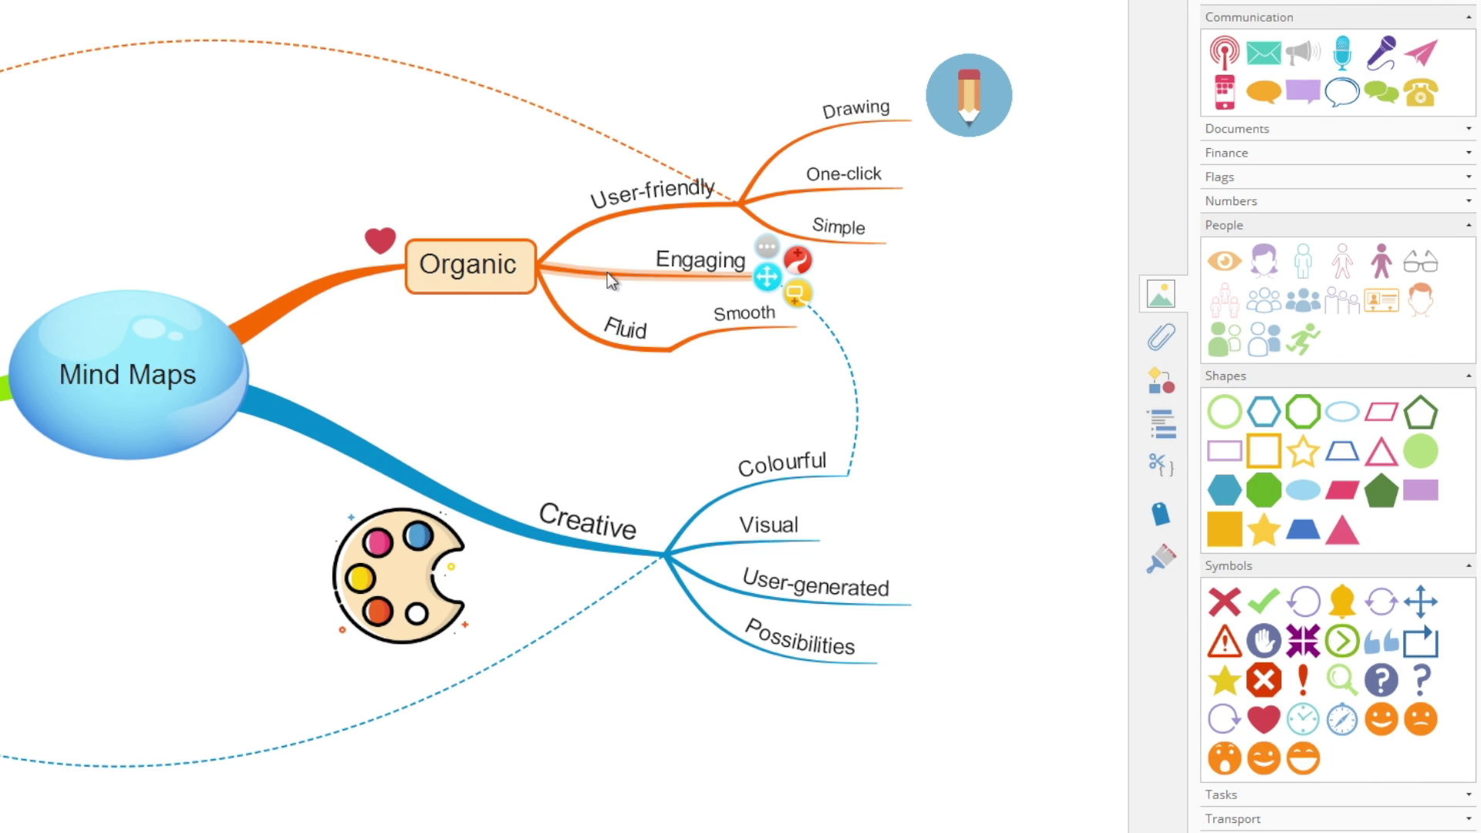
click(1266, 723)
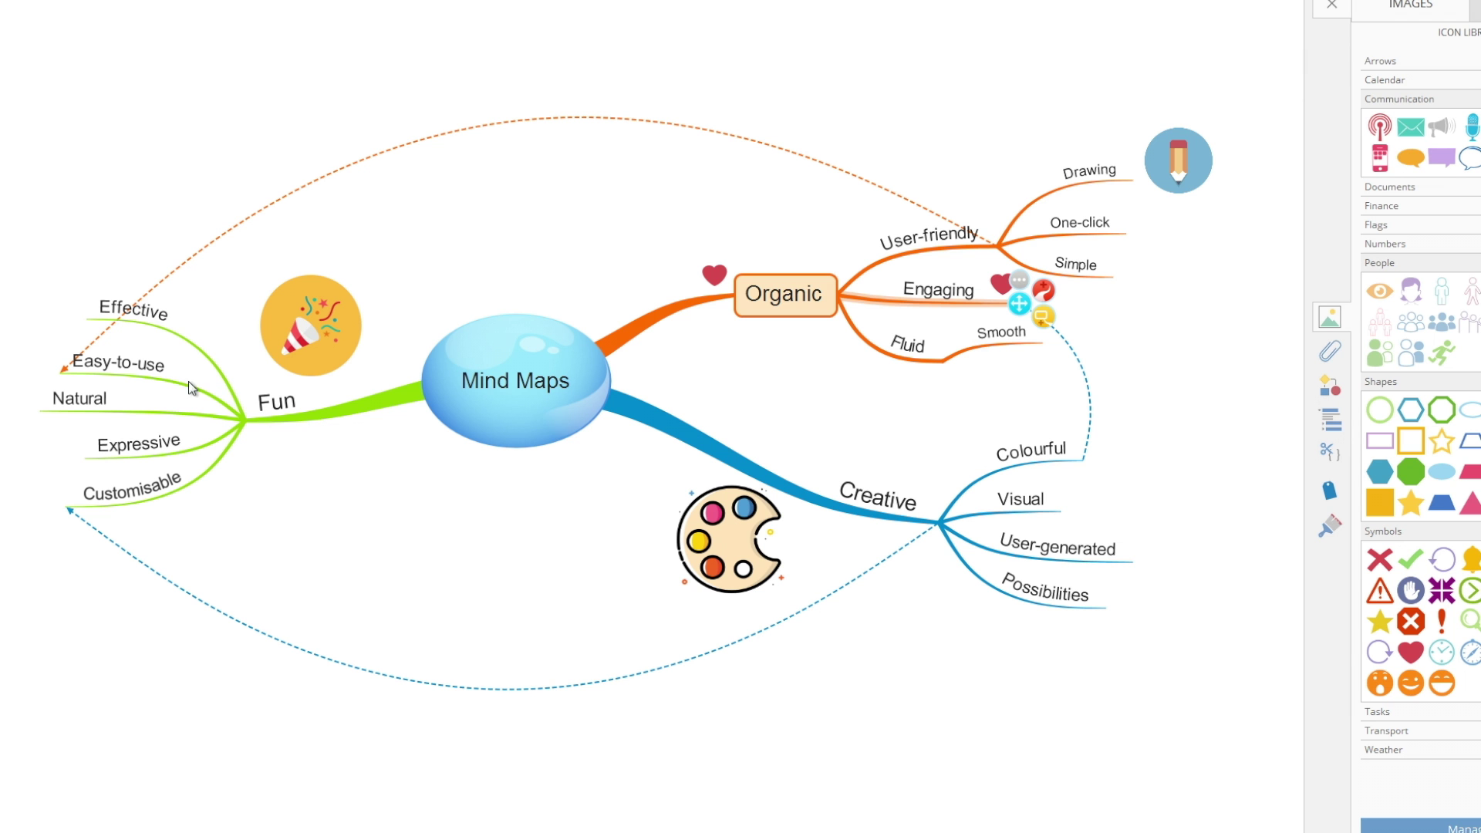
click(150, 375)
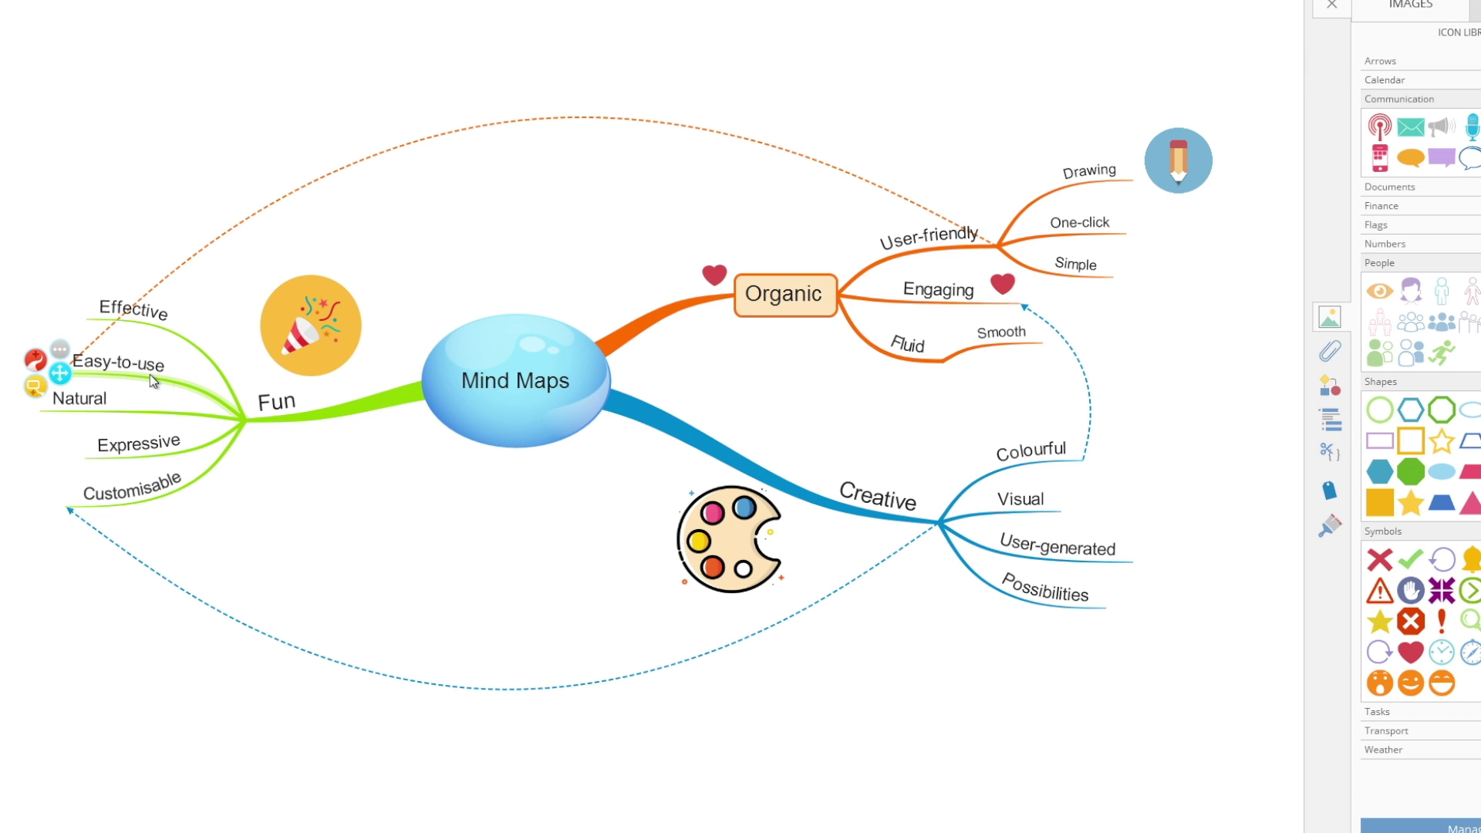
click(1414, 654)
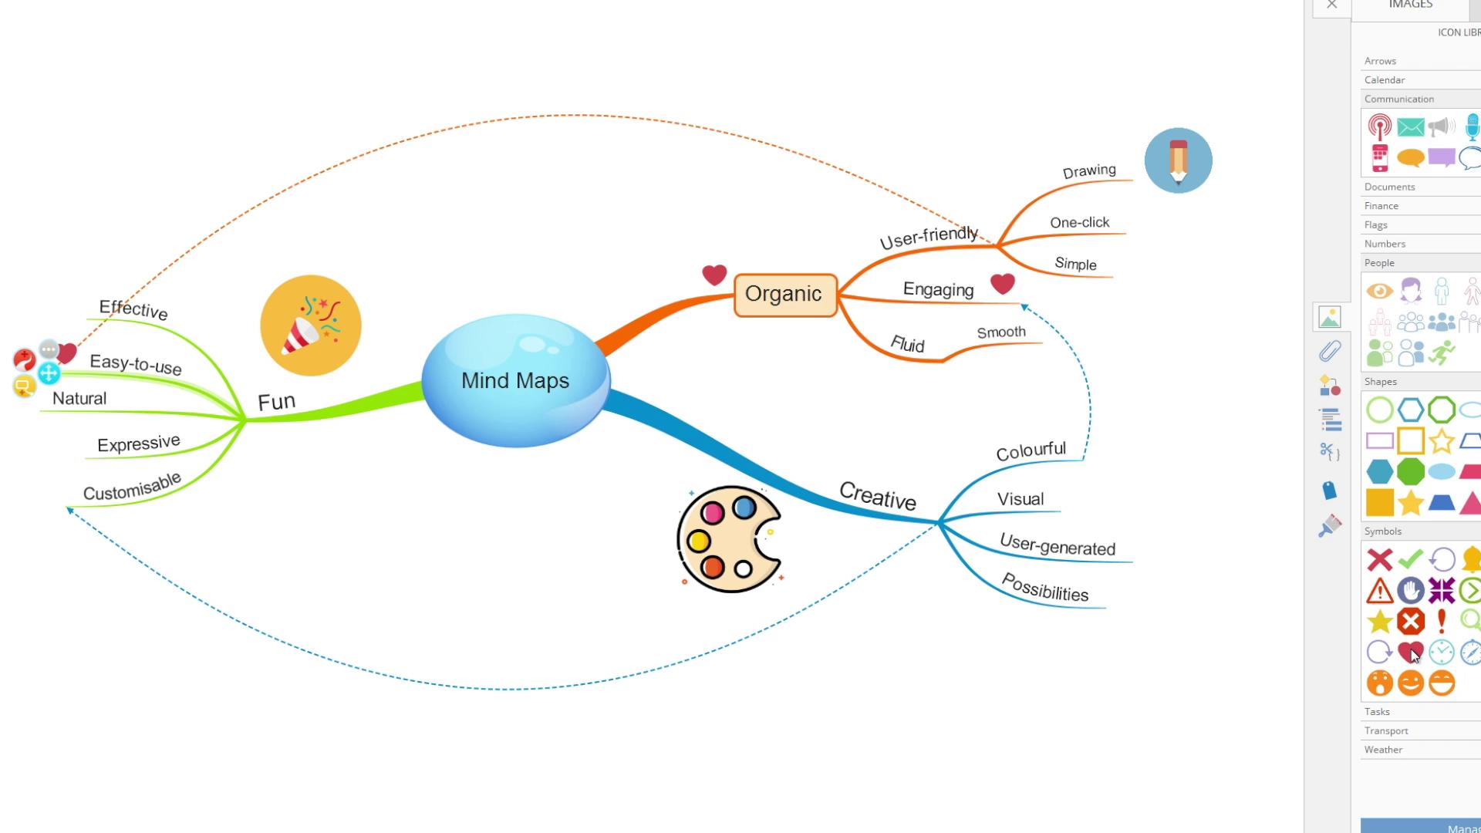
drag(1414, 654, 1016, 541)
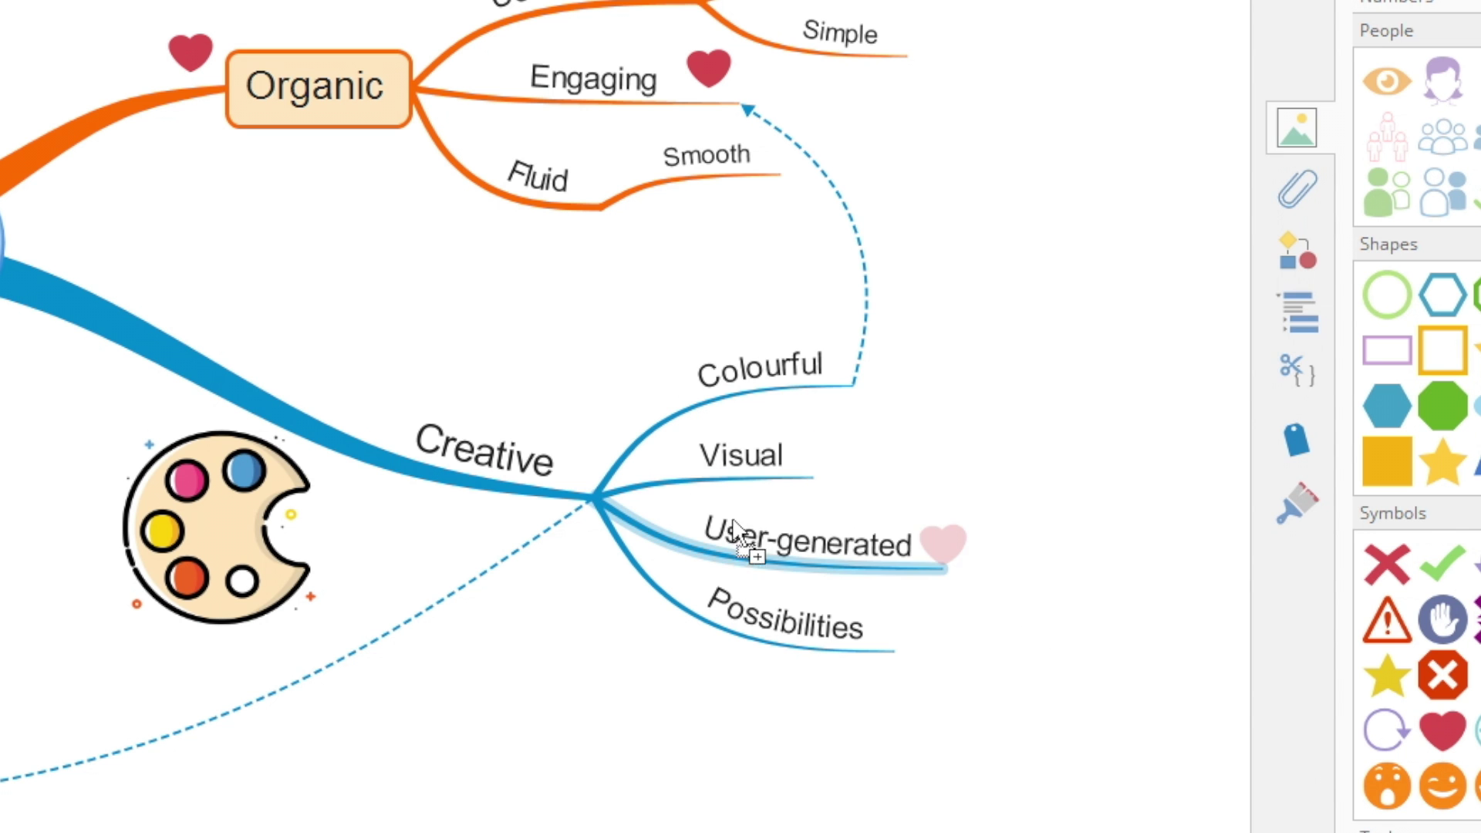
drag(734, 524, 738, 476)
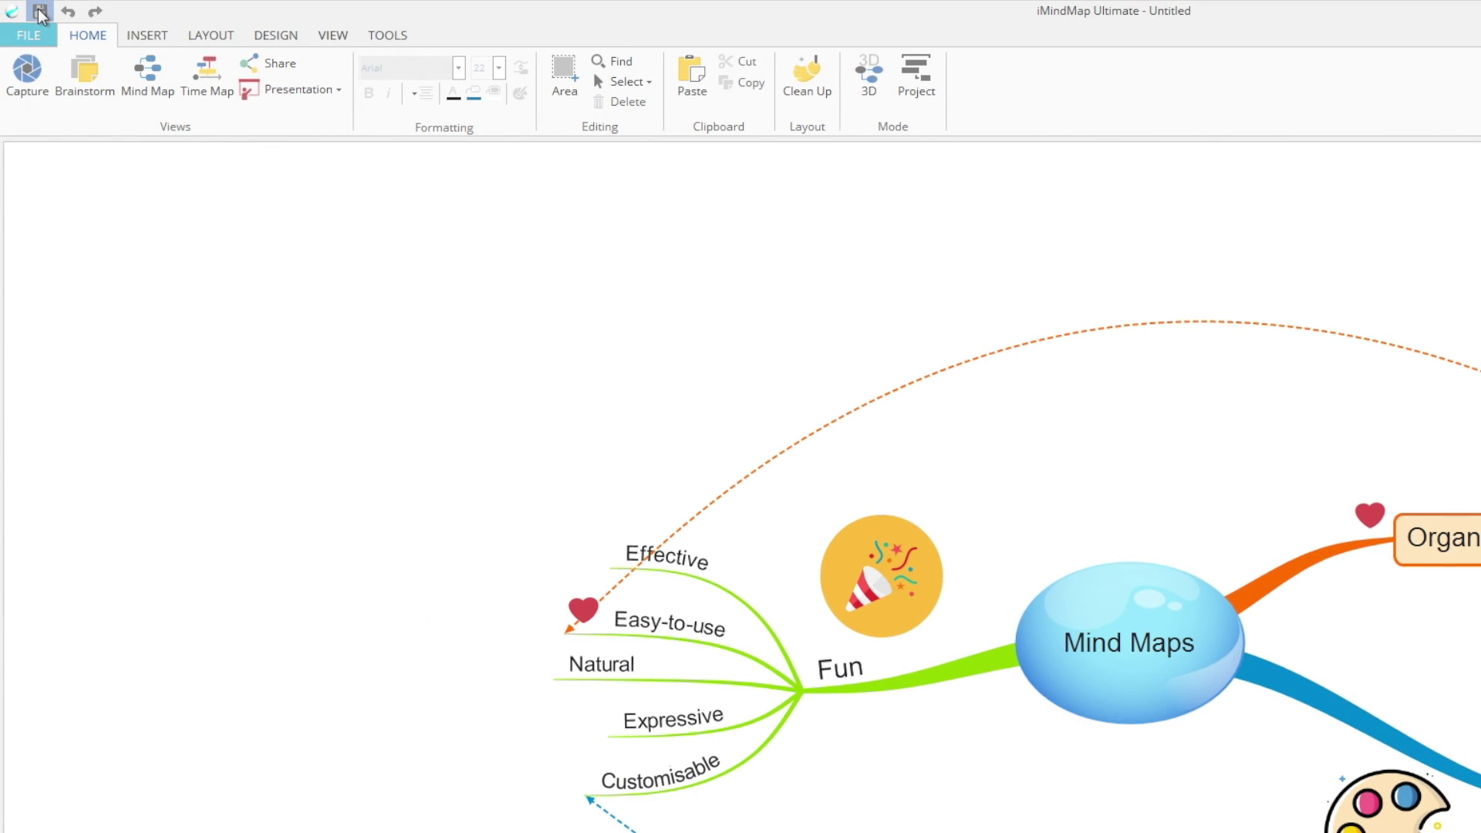
- Save the map to the Desktop as 'My Mind Map', then save the latest changes
click(40, 12)
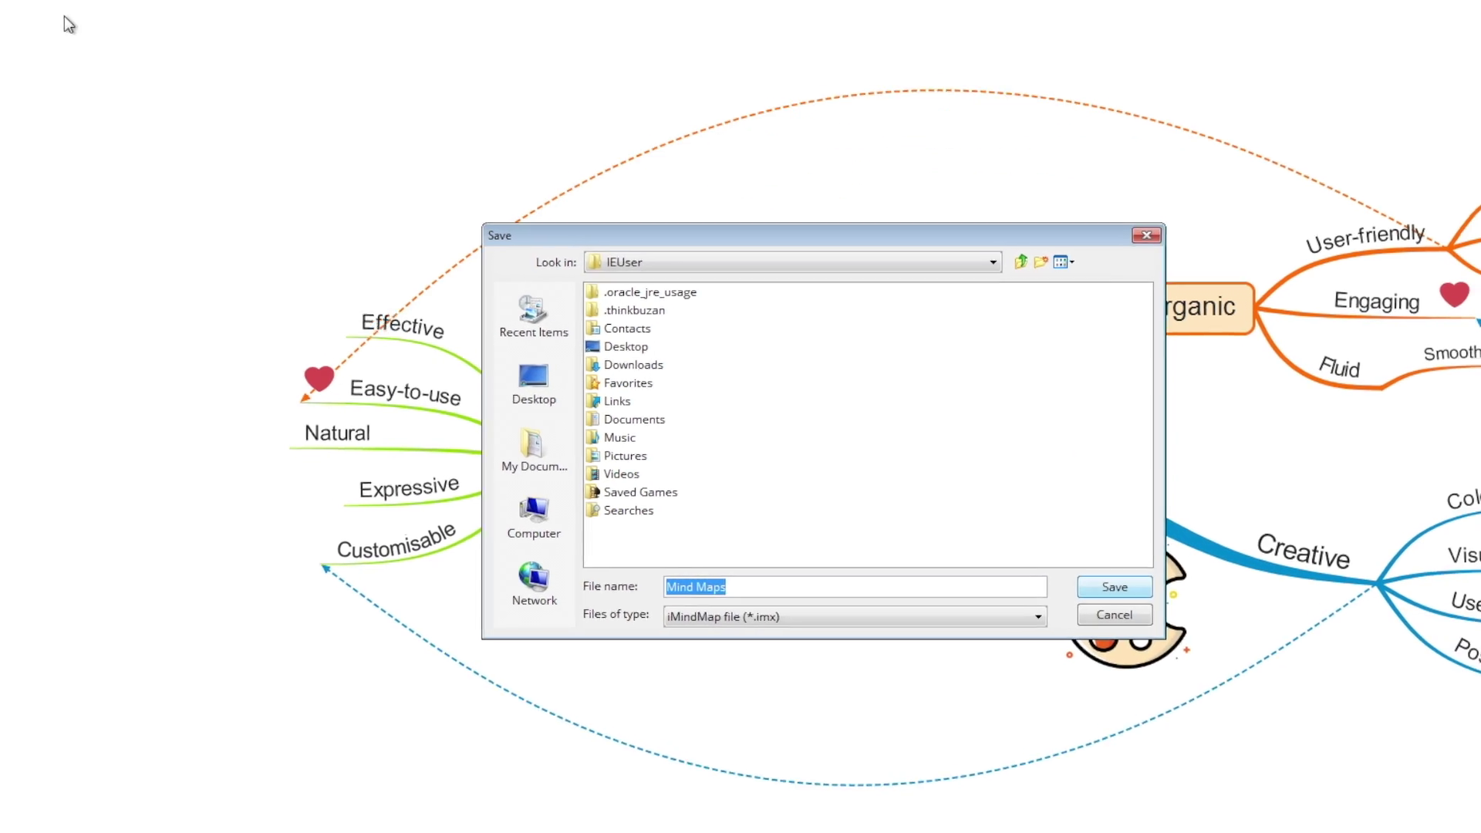
double_click(585, 314)
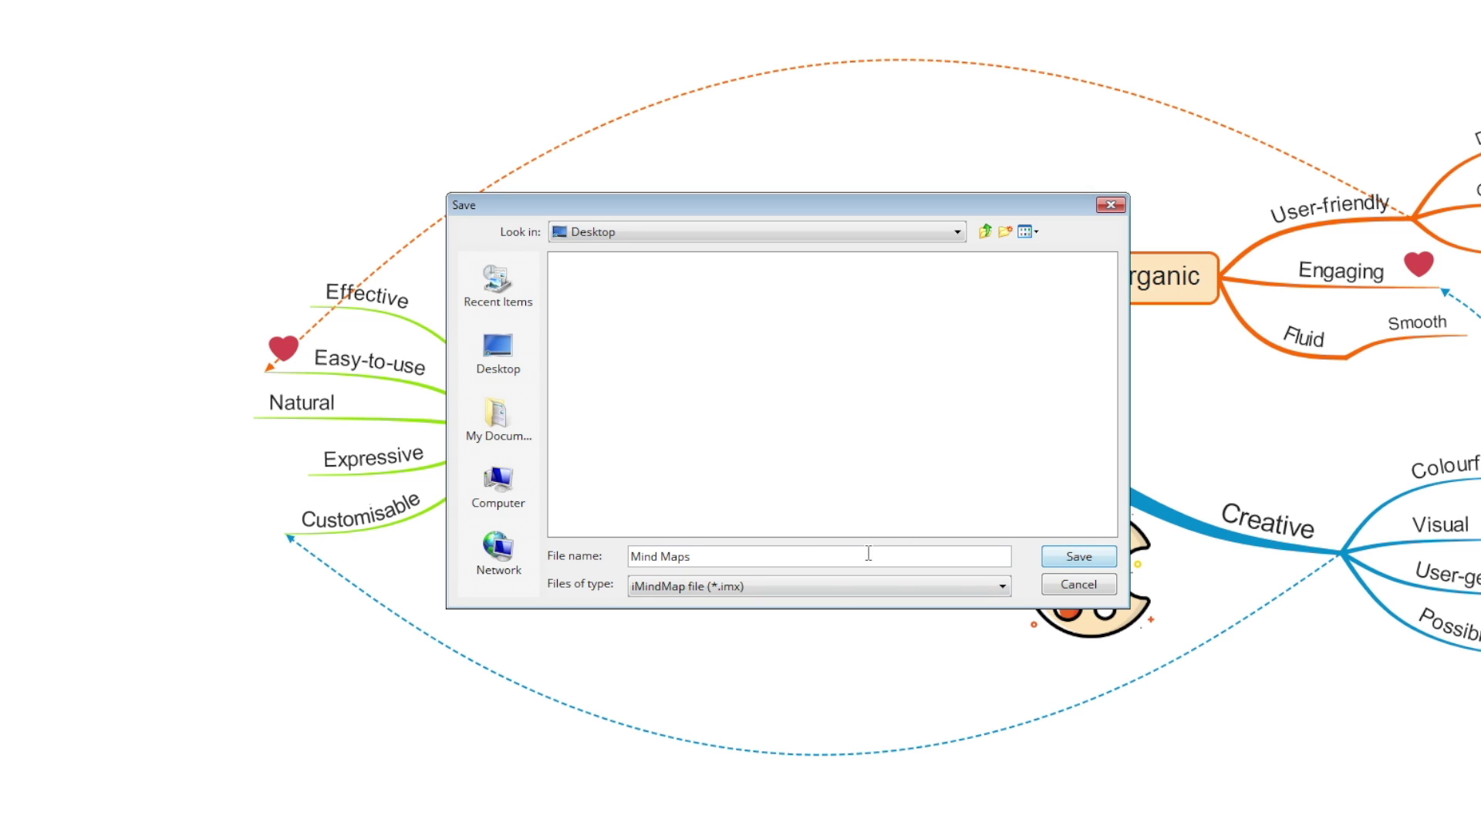
key(Tab)
text(My Mind Map)
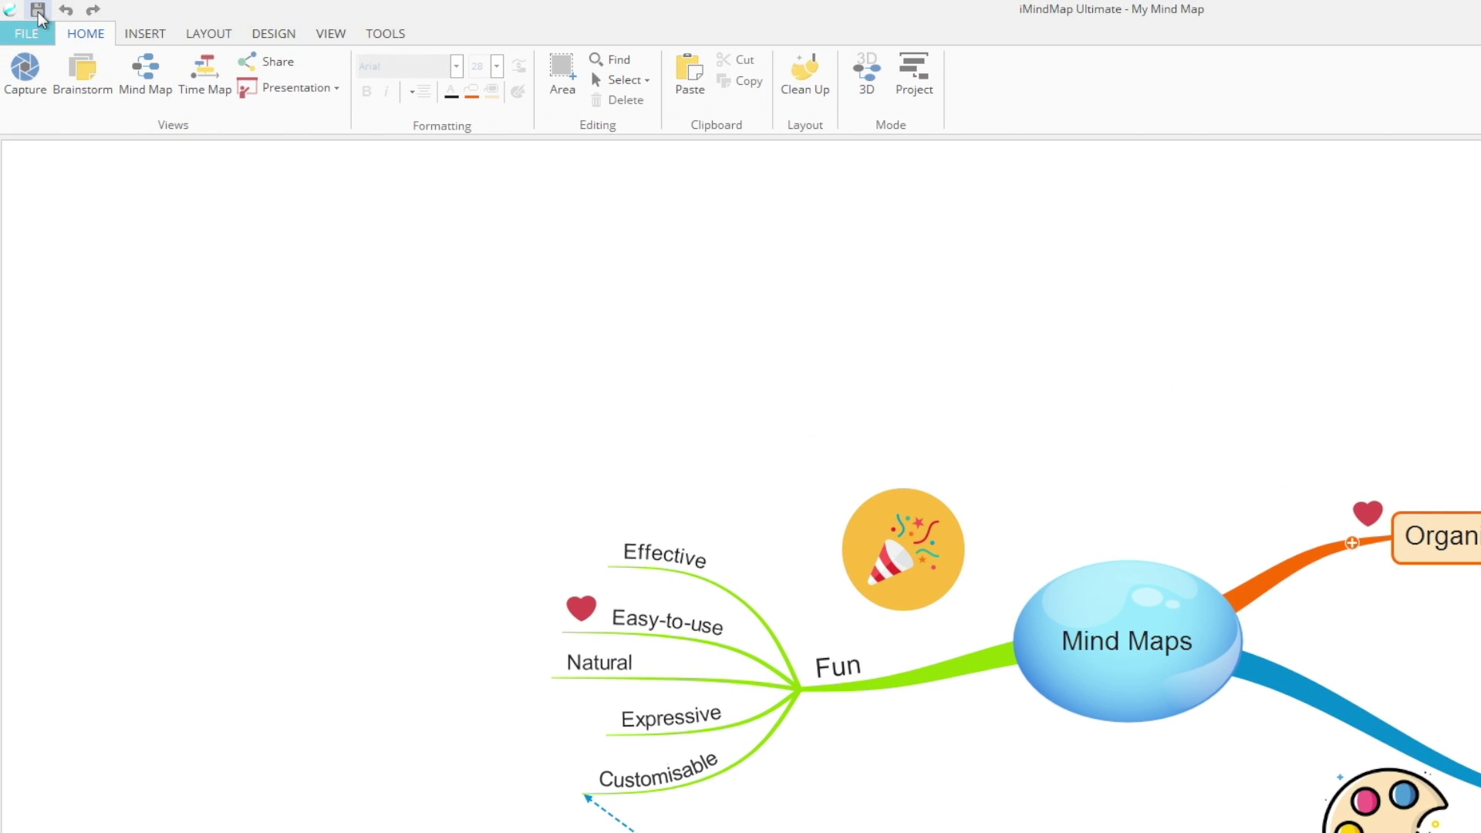
click(38, 11)
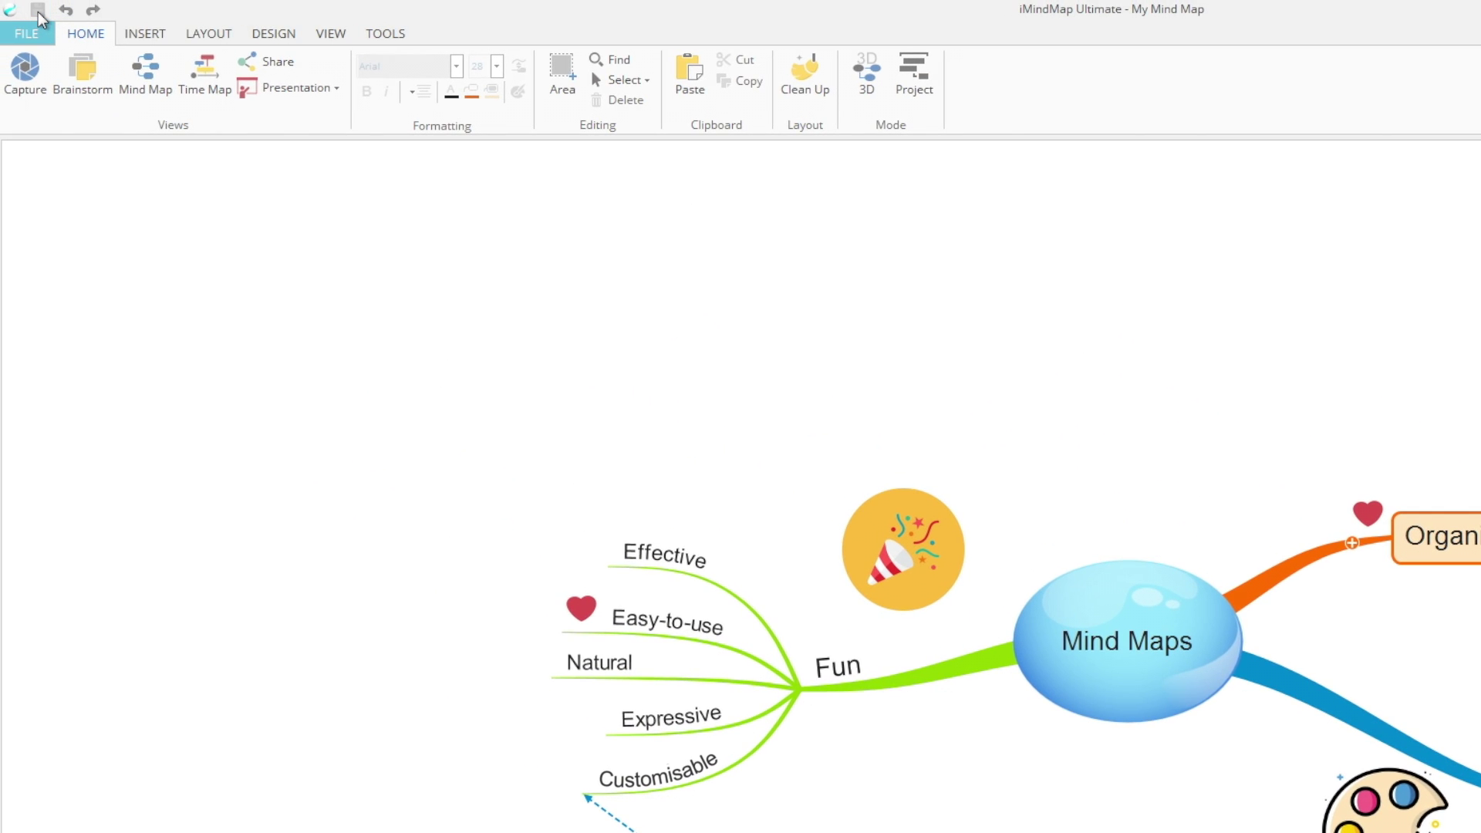